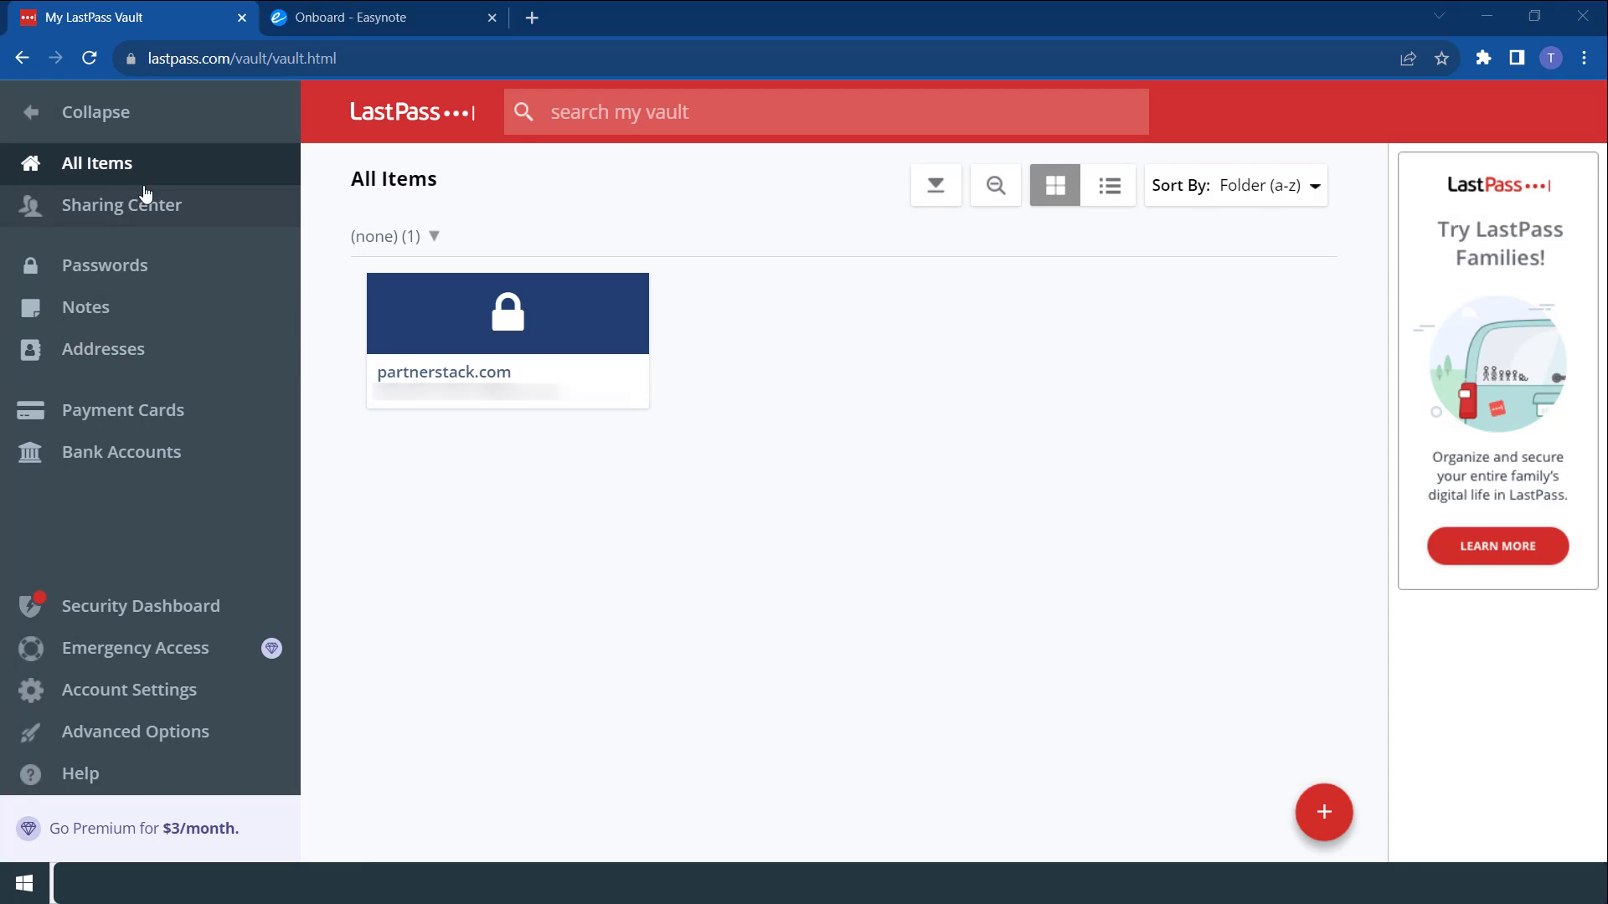
Step: Filter the LastPass vault to Passwords, showing only the partnerstack.com login
left_click(138, 279)
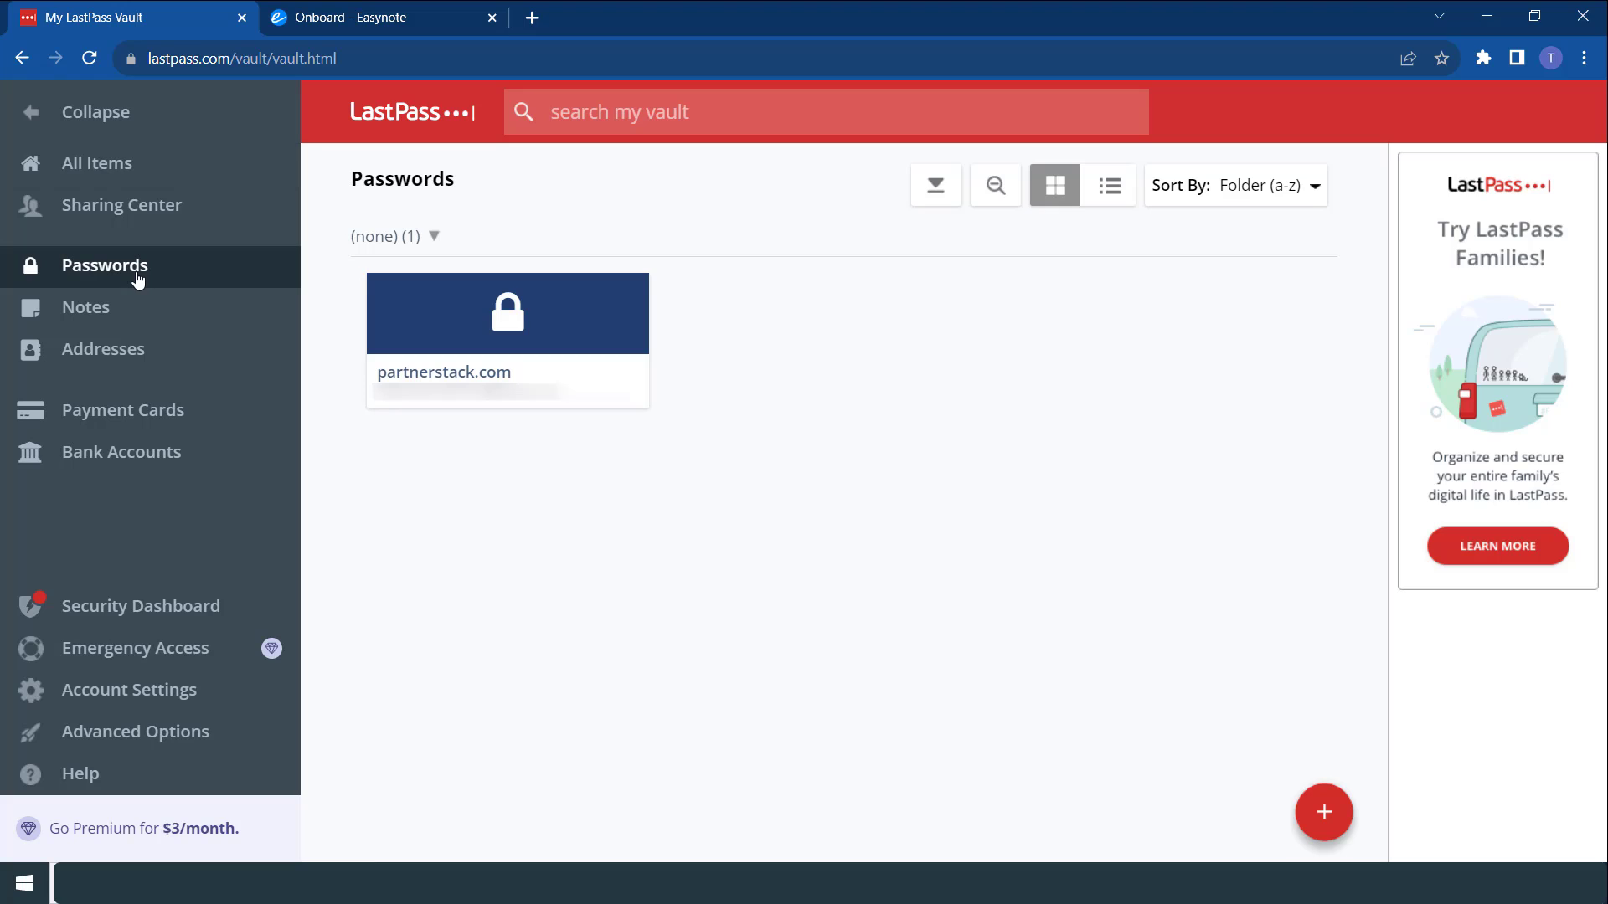
mouse_move(376, 327)
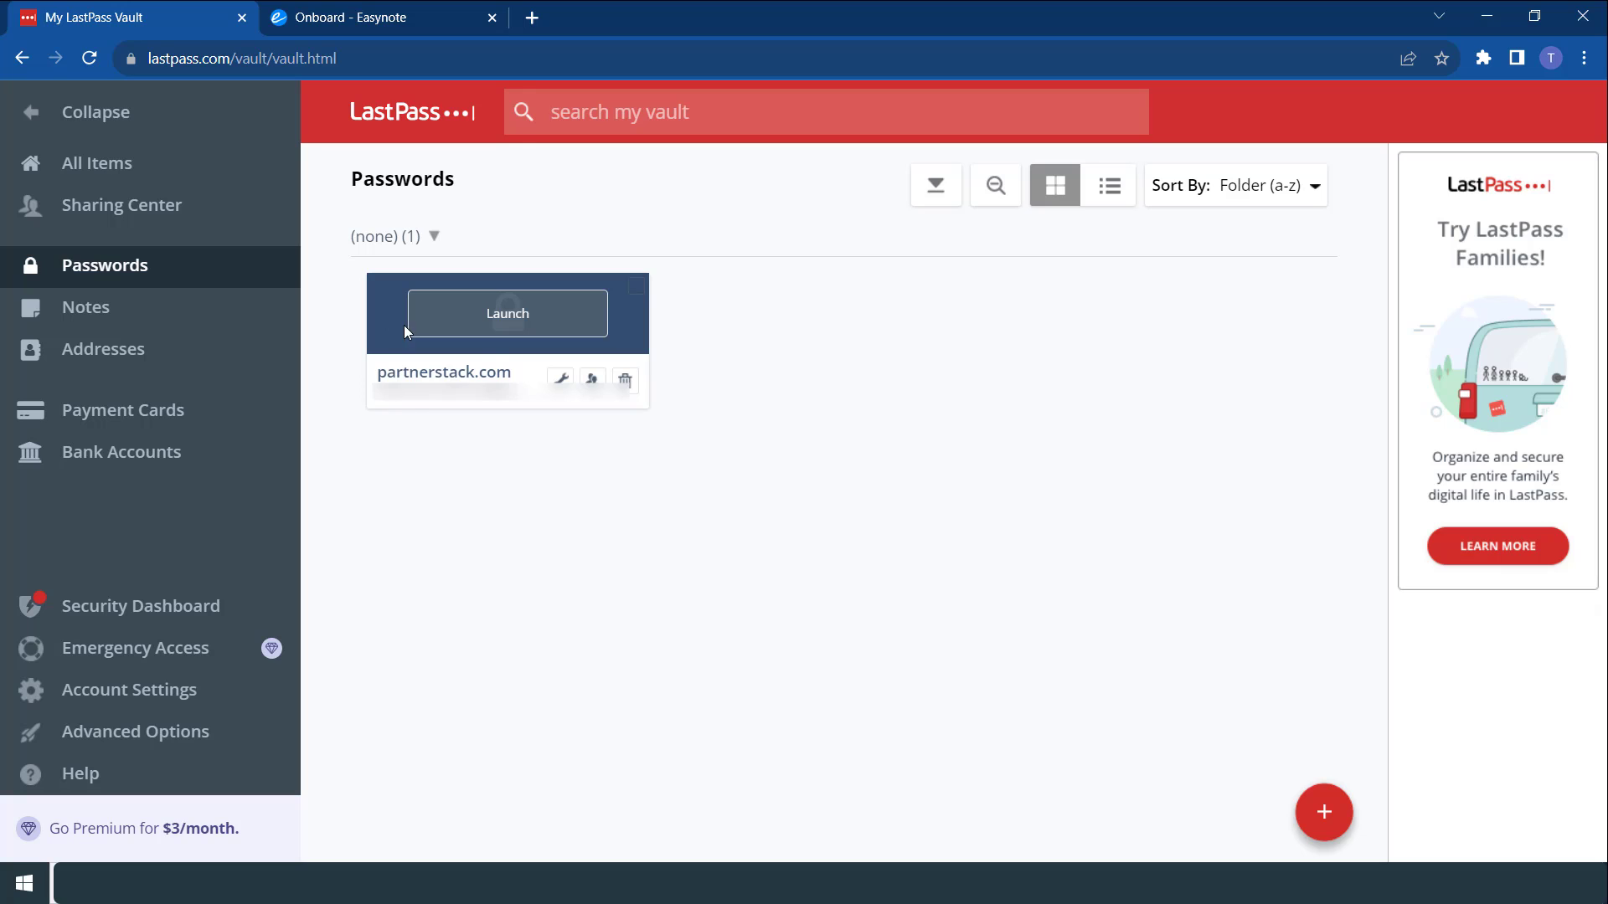
left_click(1326, 842)
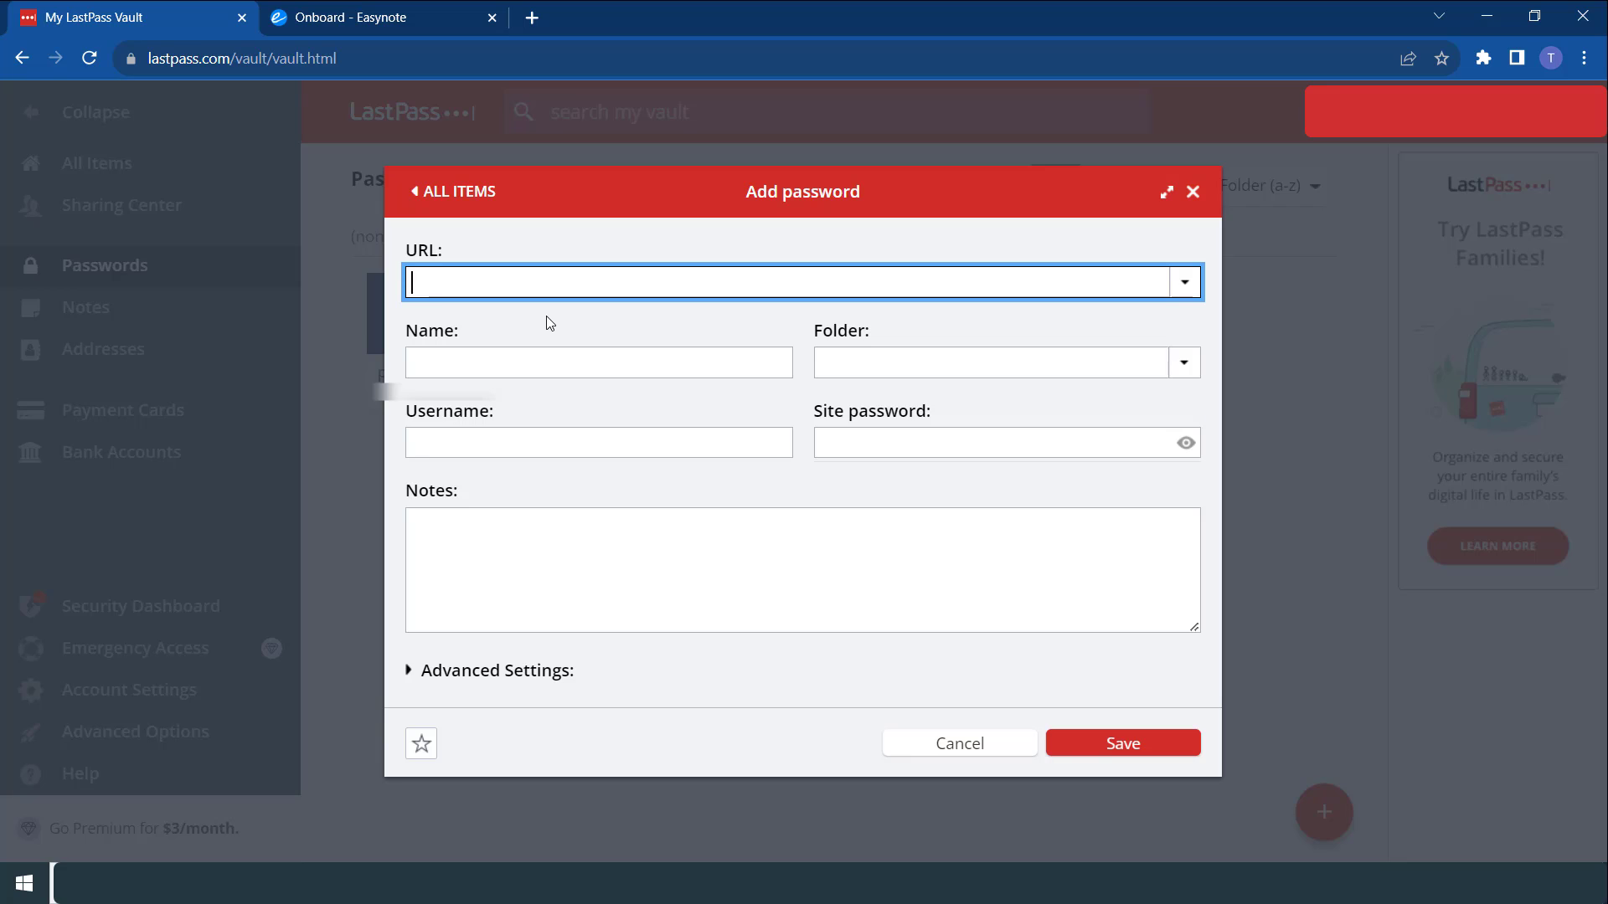
left_click(572, 371)
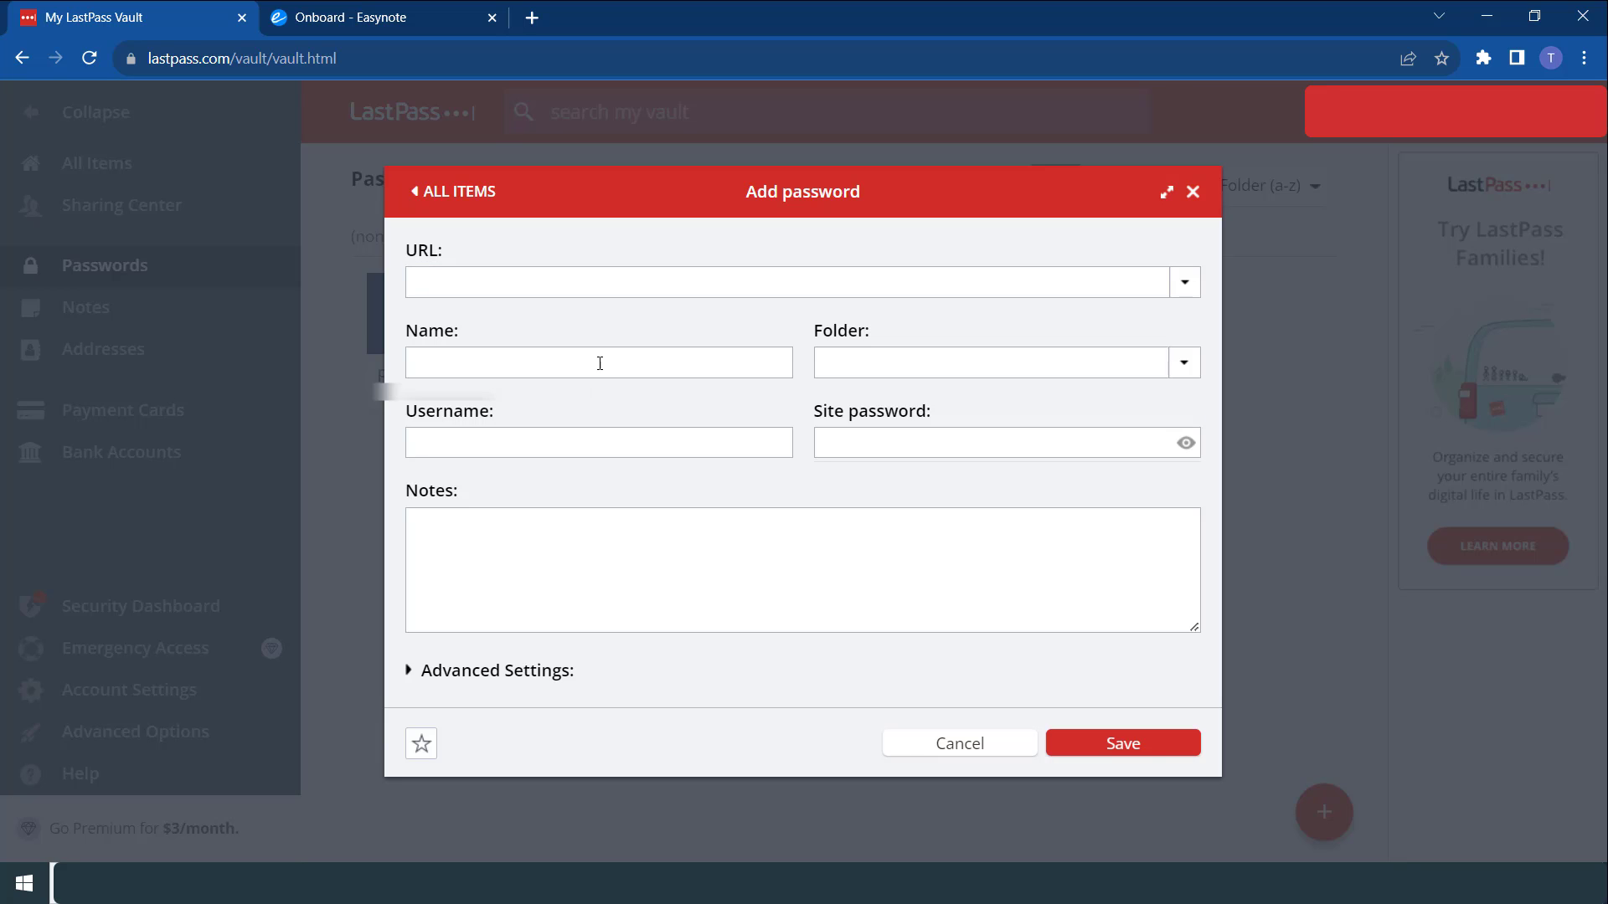
left_click(1191, 378)
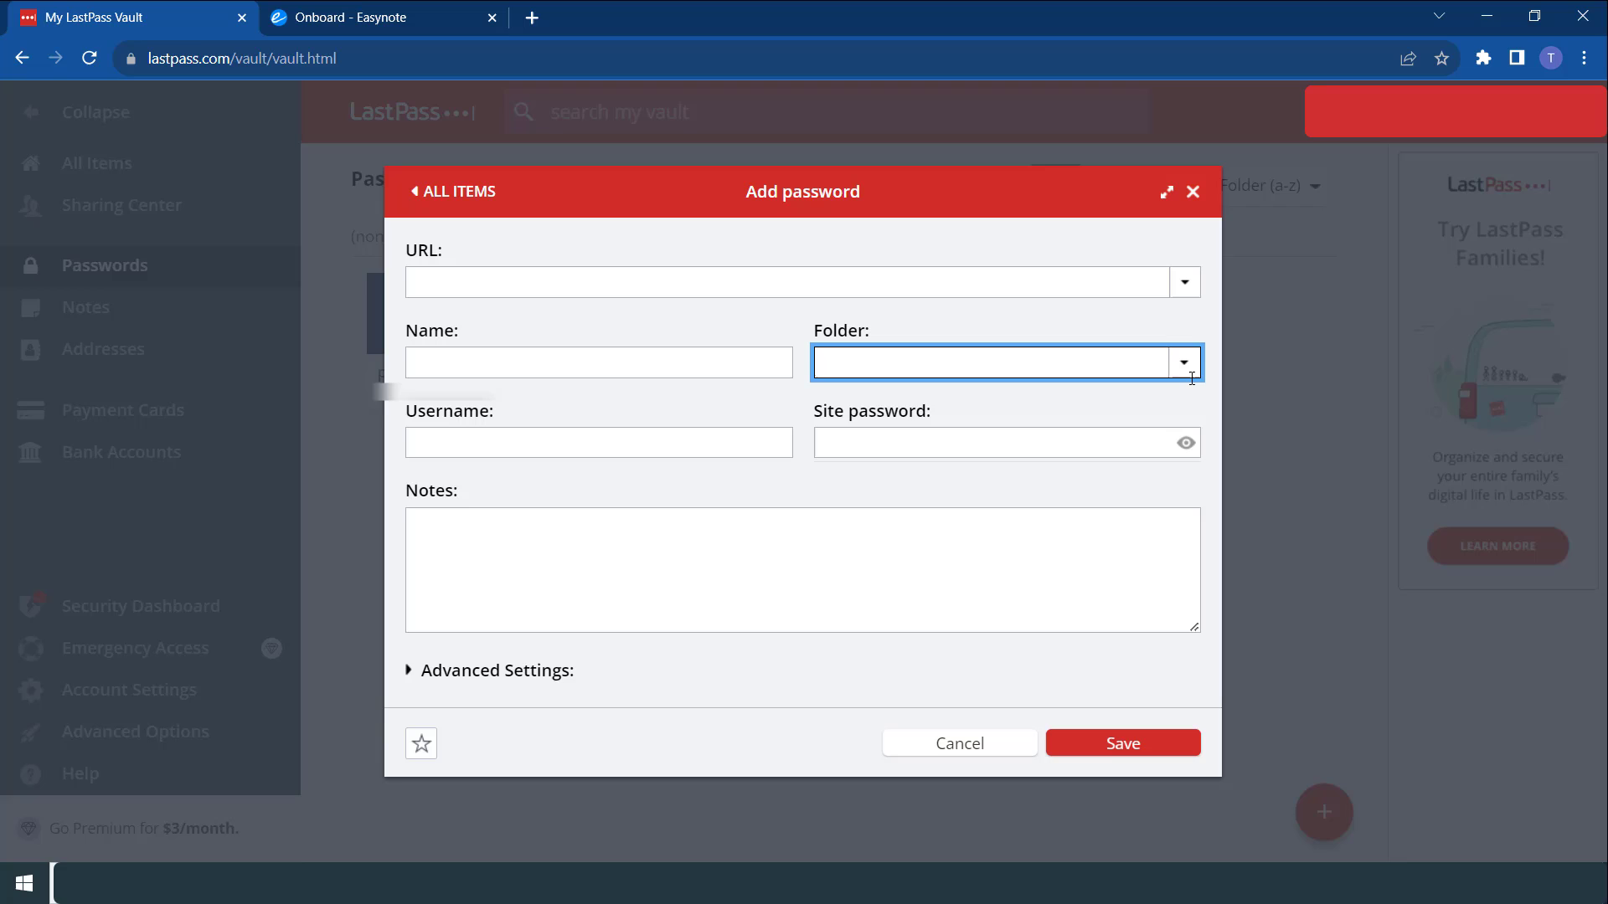
left_click(568, 454)
left_click(899, 445)
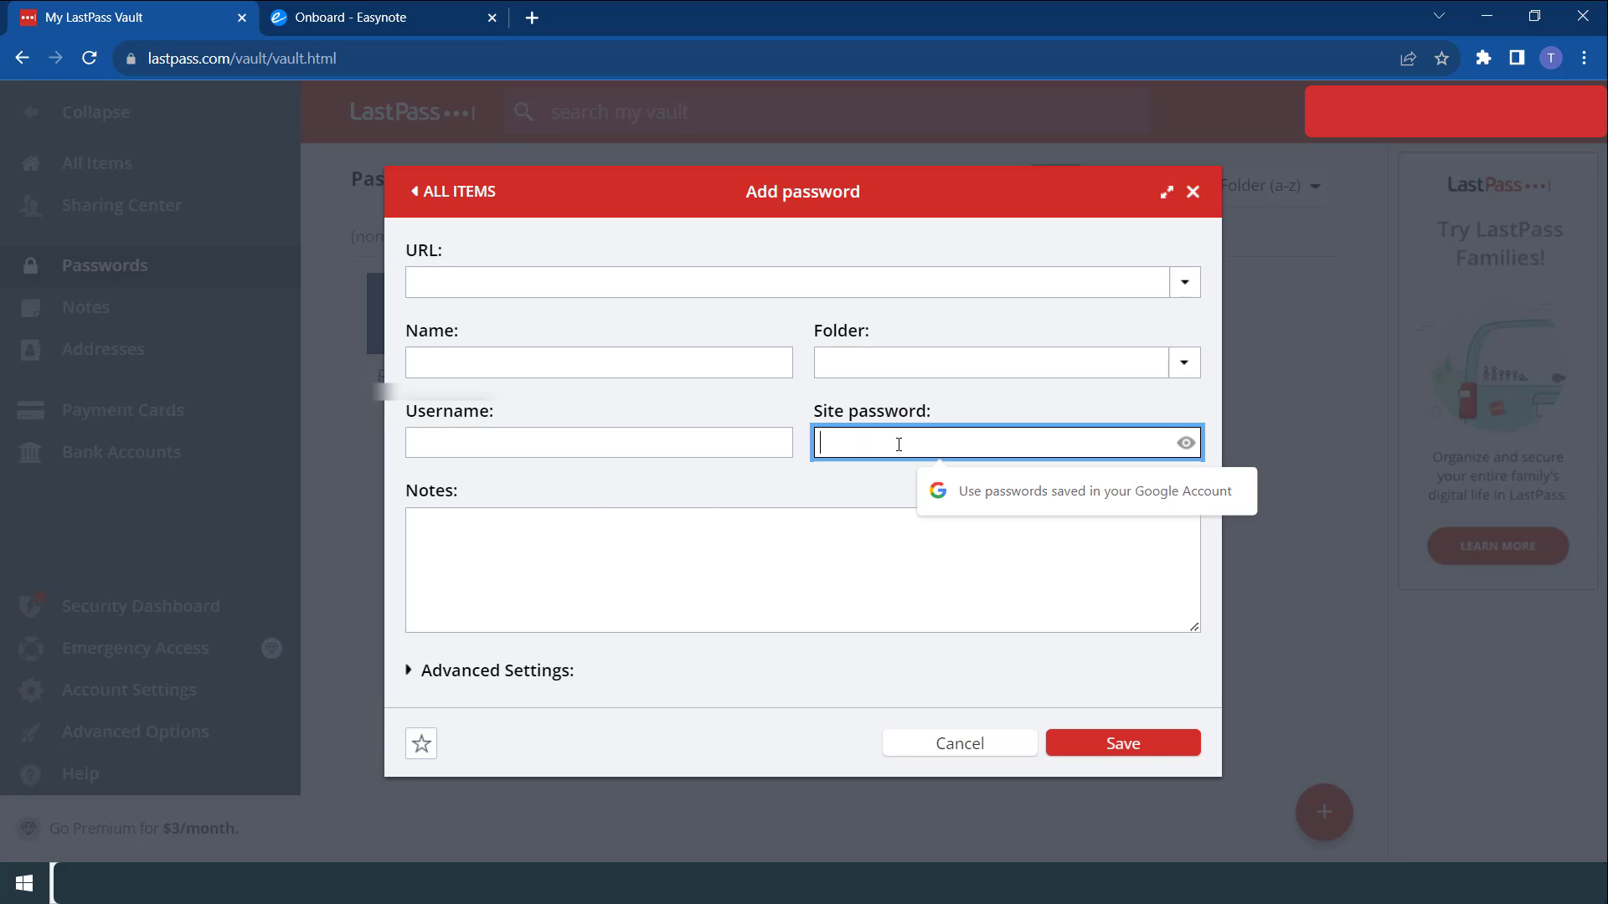
left_click(596, 561)
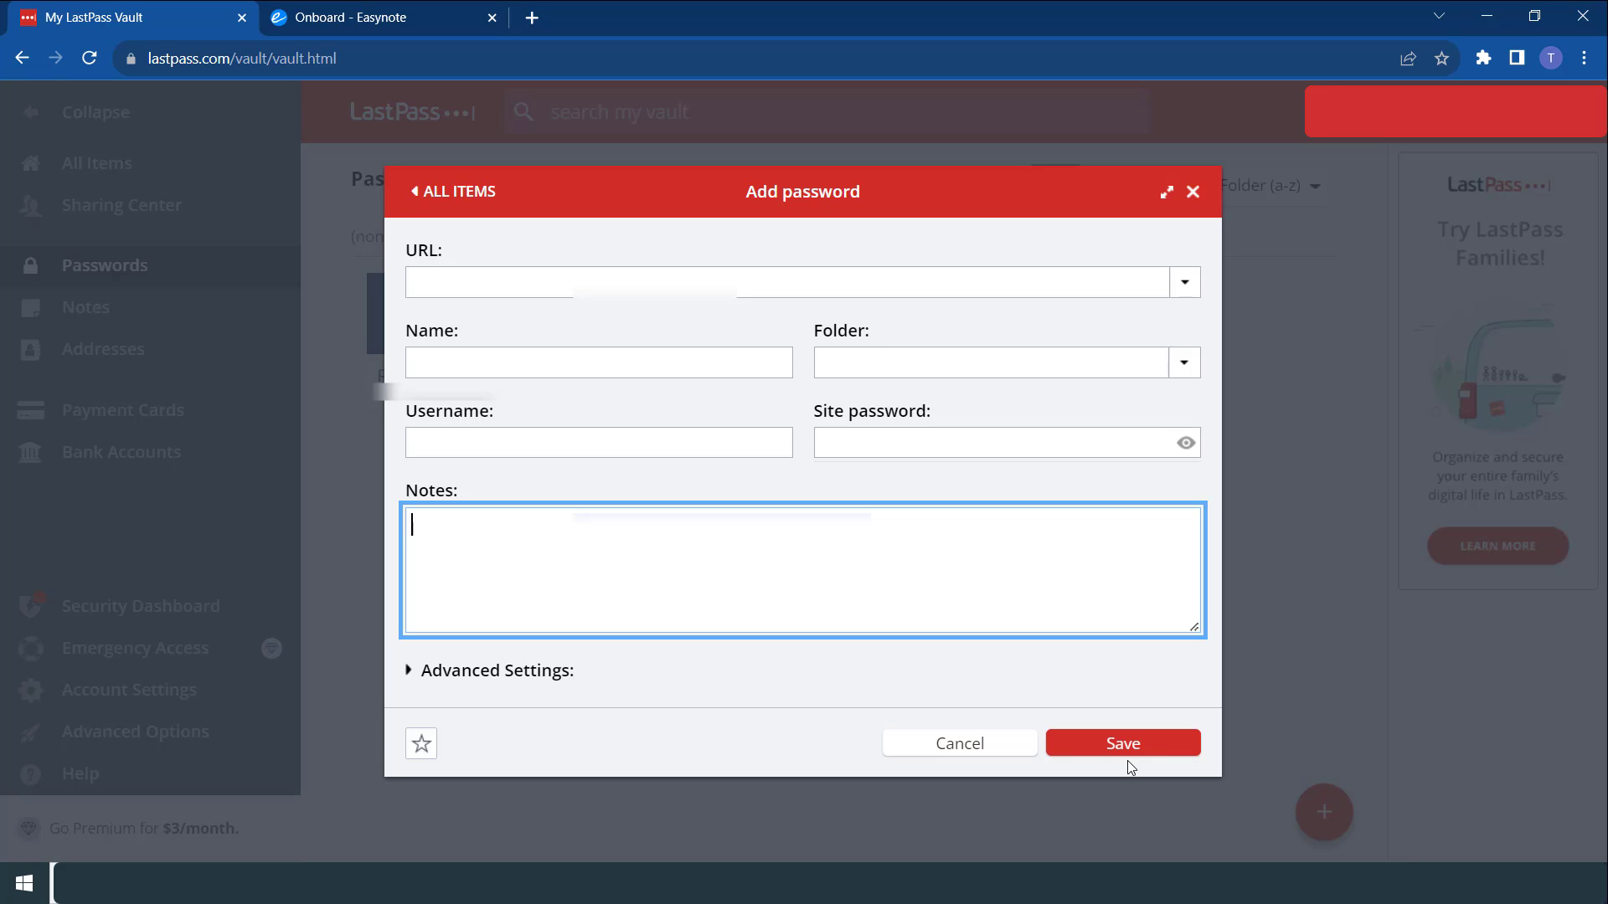
left_click(959, 750)
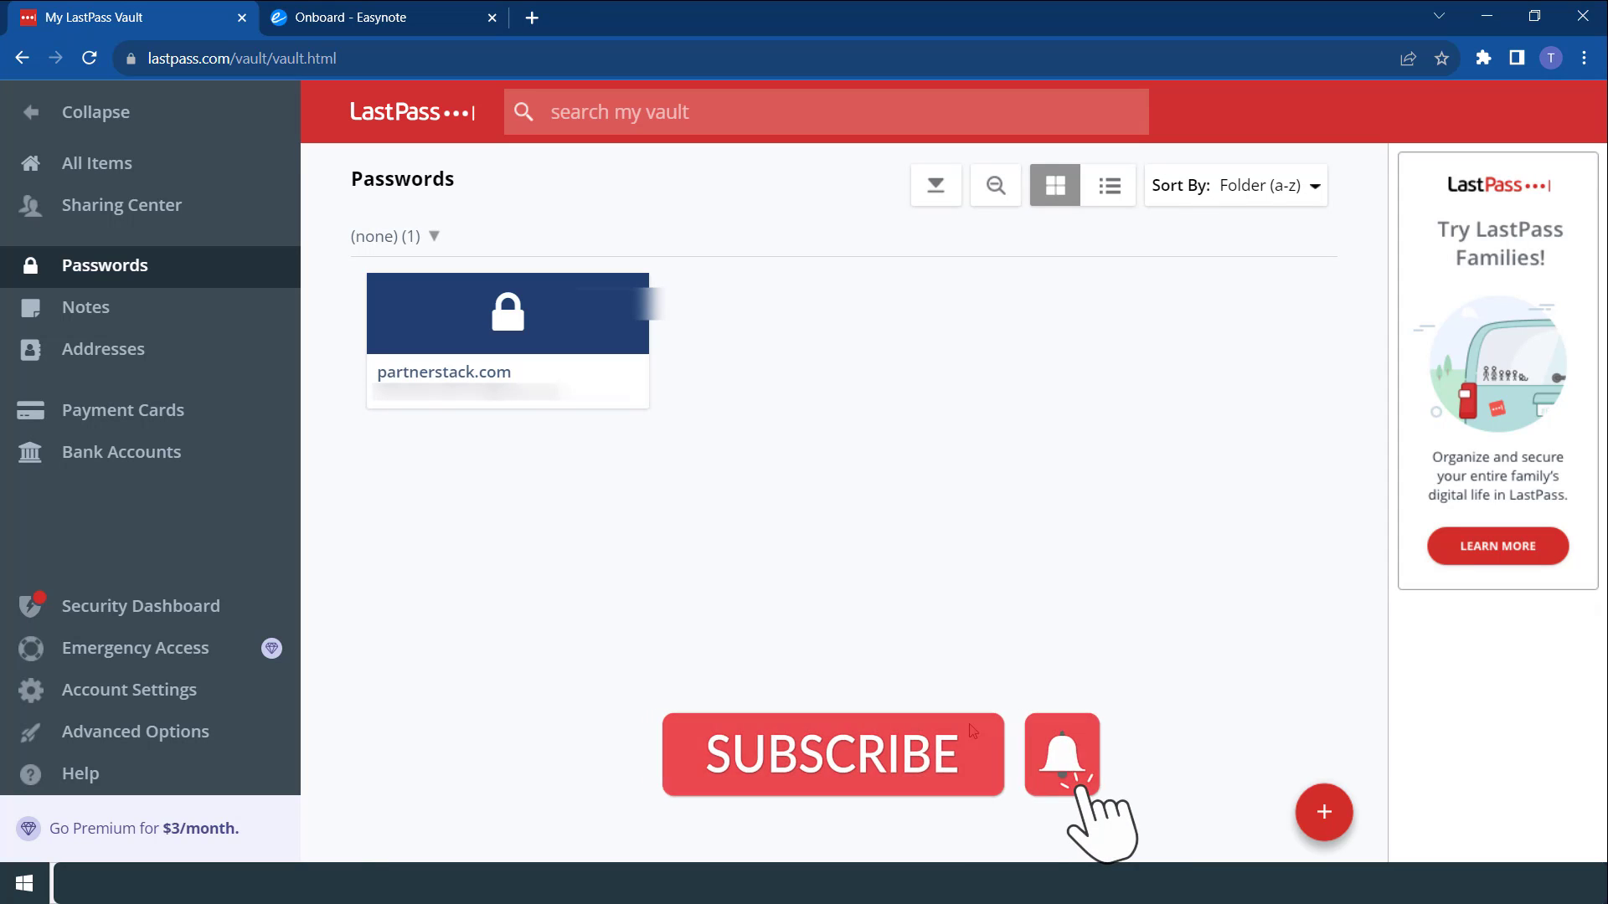
Step: Return to the Easynote onboarding tab and put the cursor in the Desired password field
left_click(347, 9)
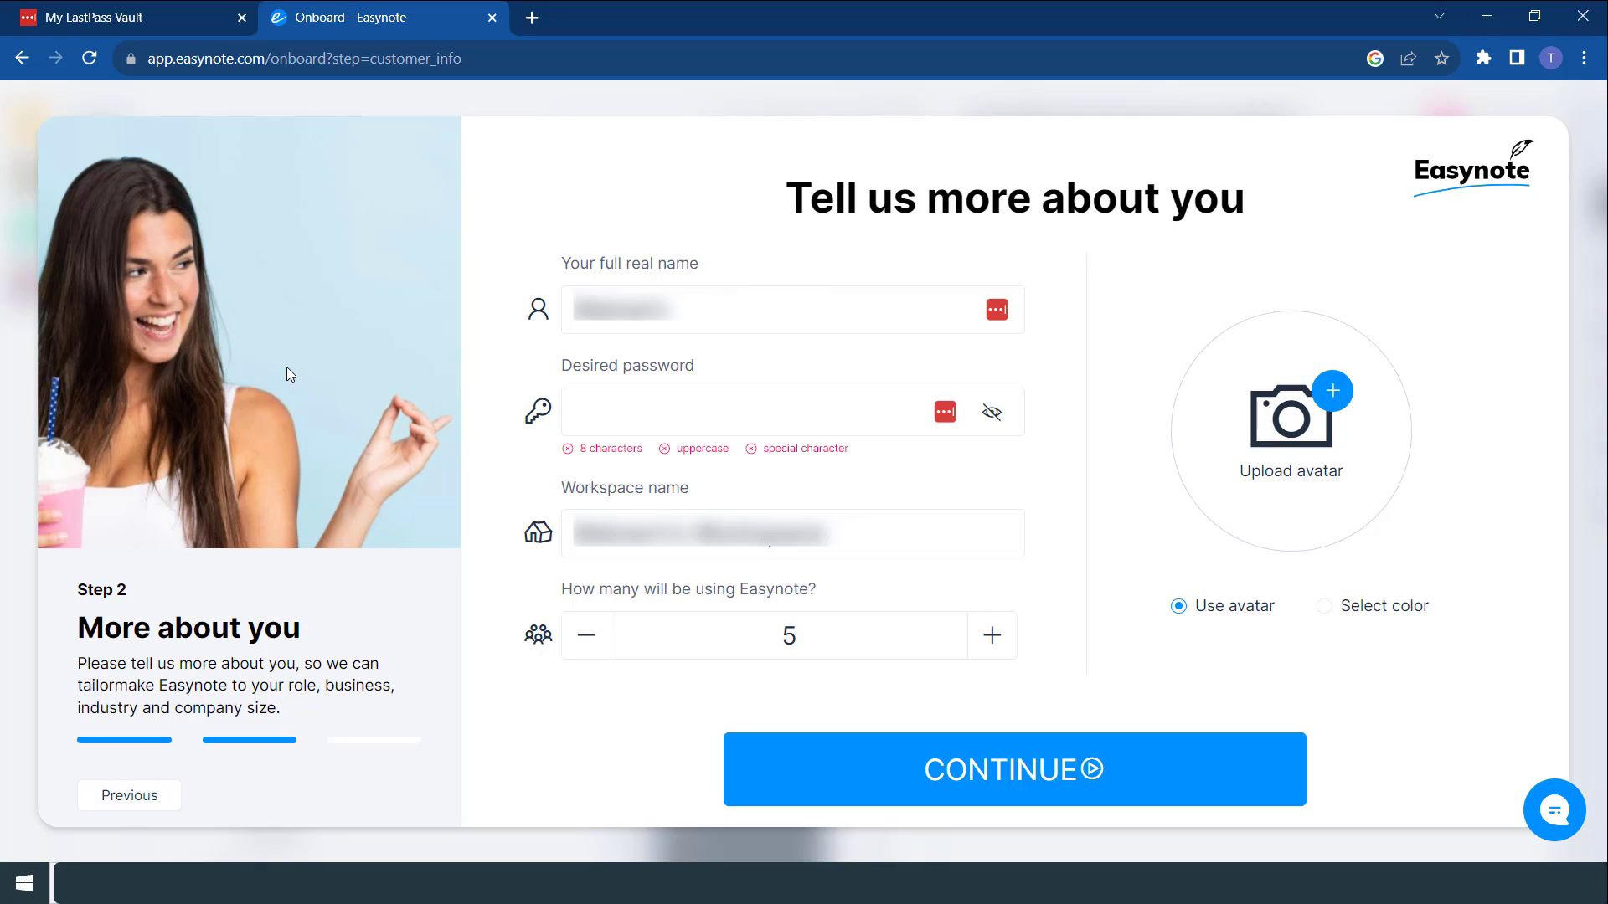
left_click(689, 428)
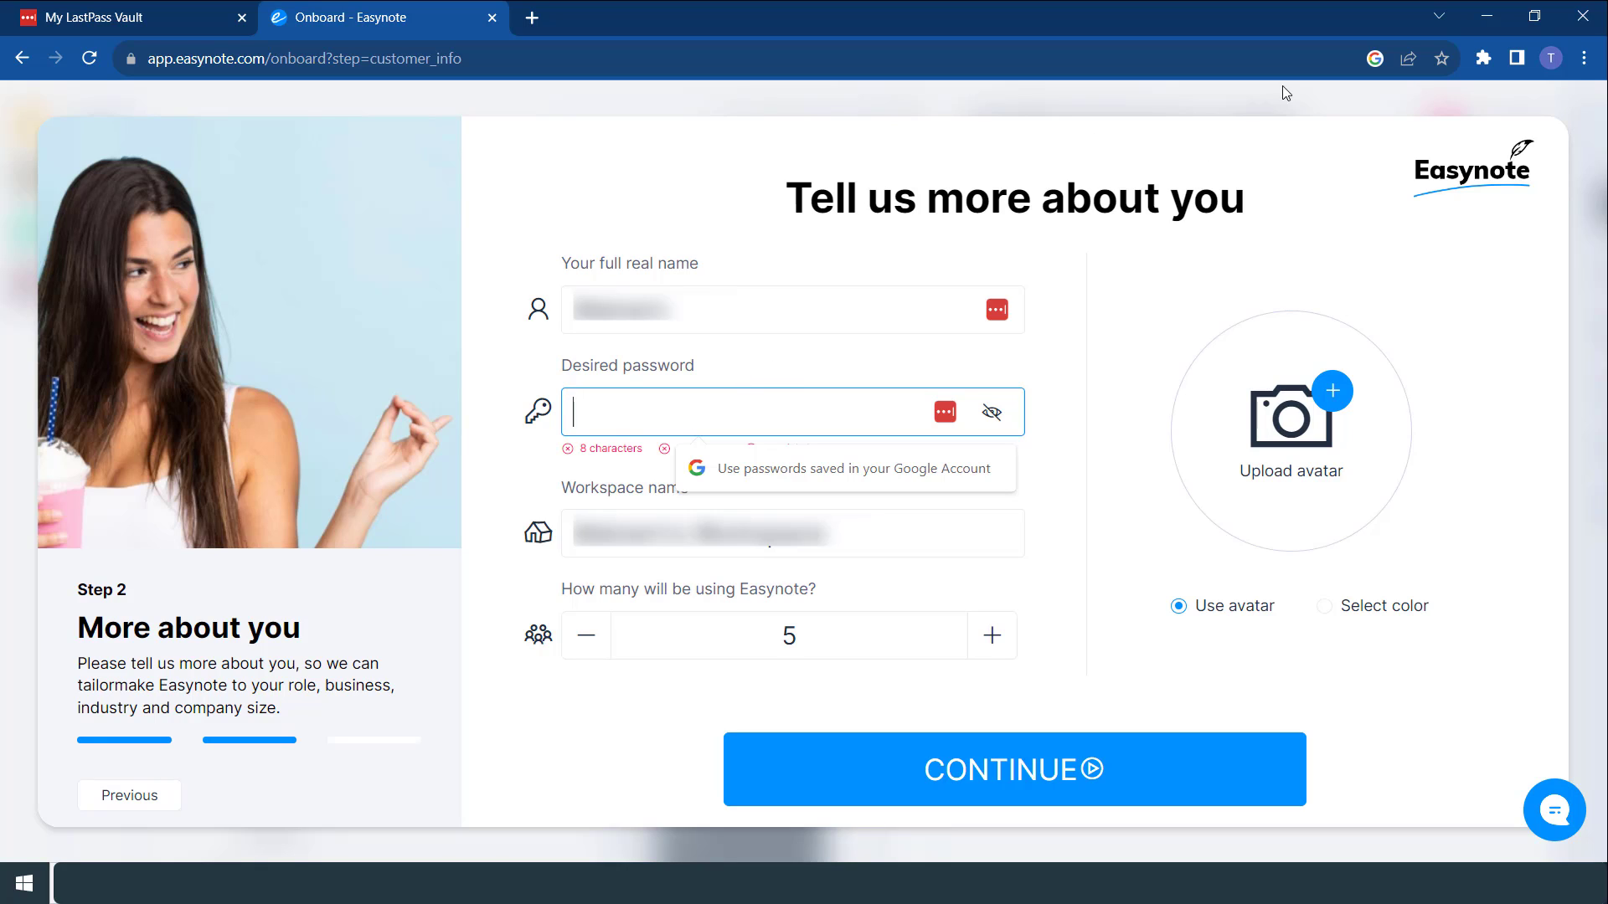
Step: Generate a new 16-character password with the LastPass extension's Generator and copy it
left_click(1484, 59)
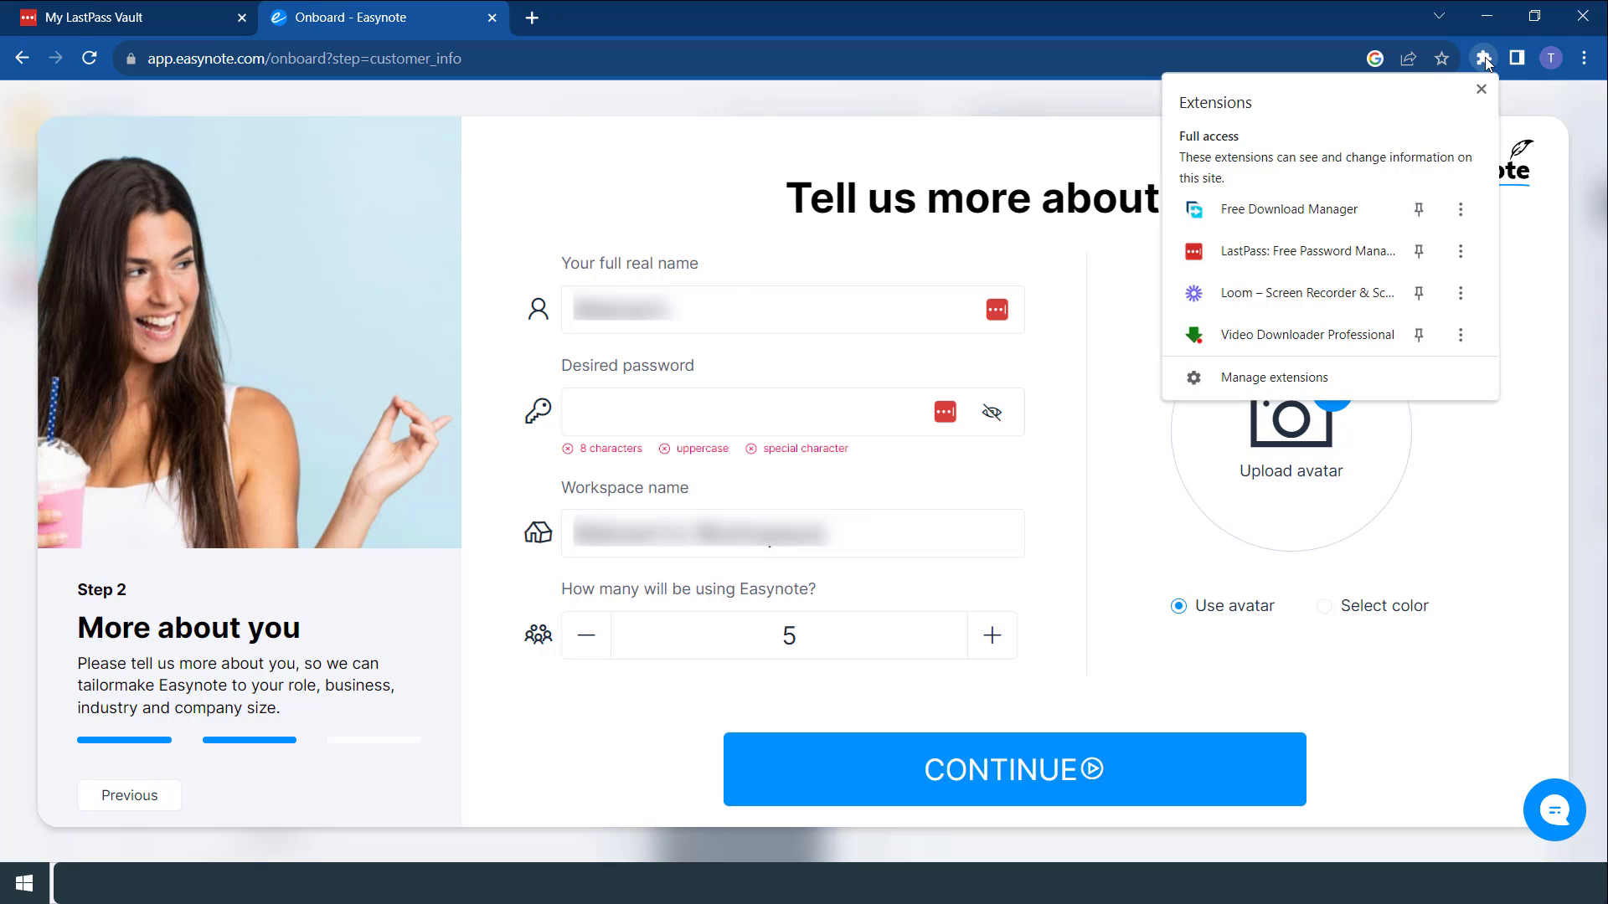
left_click(1325, 265)
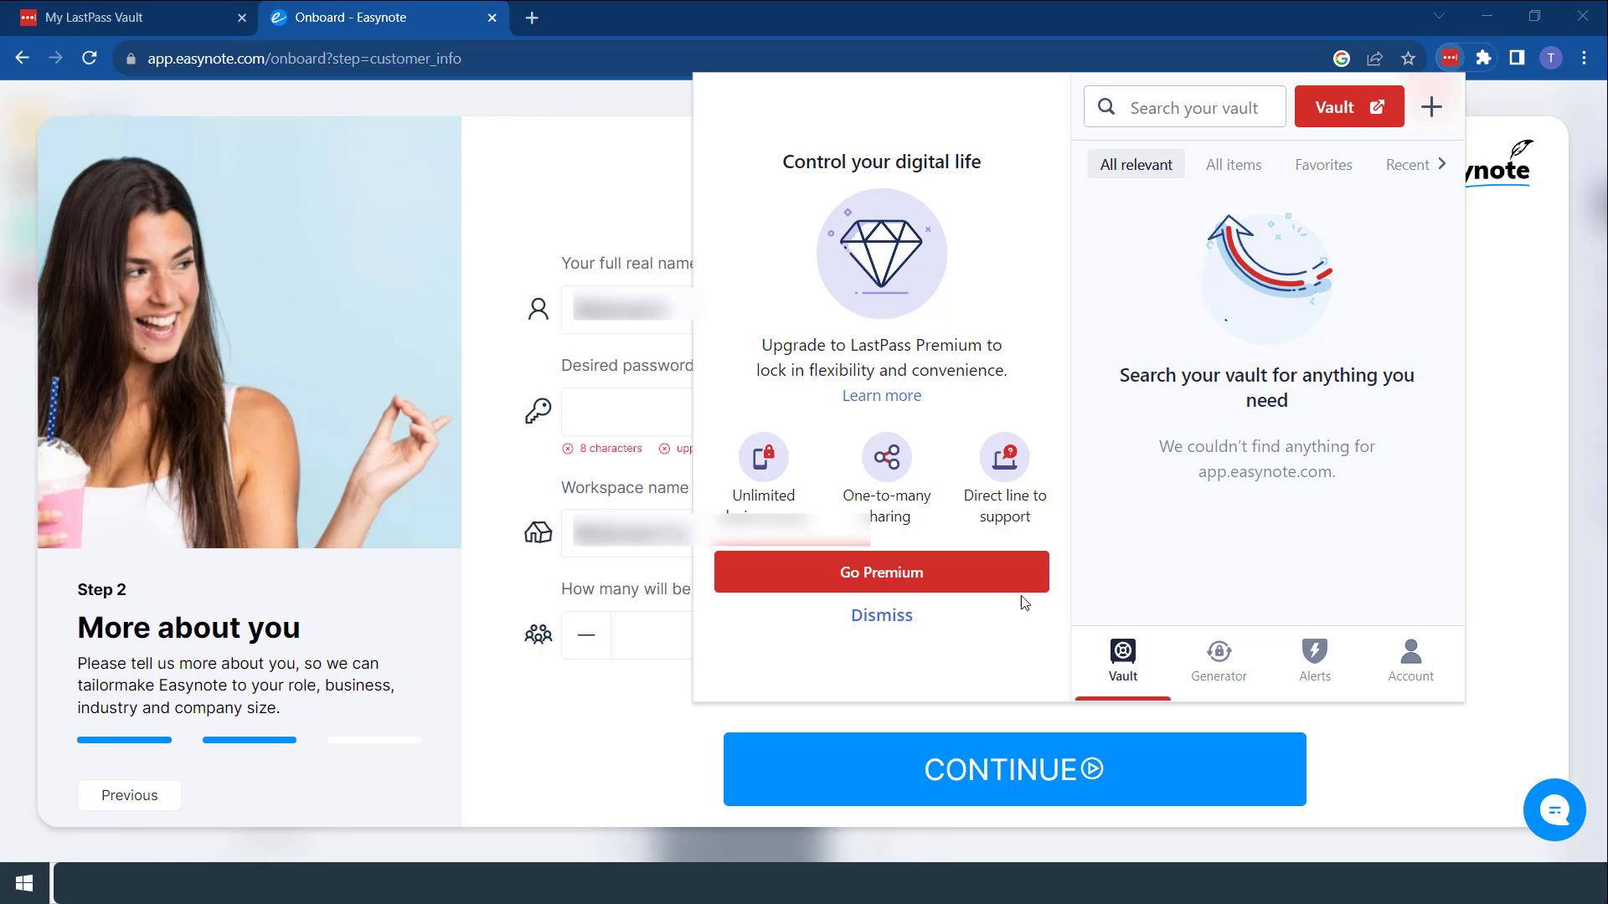
left_click(1239, 686)
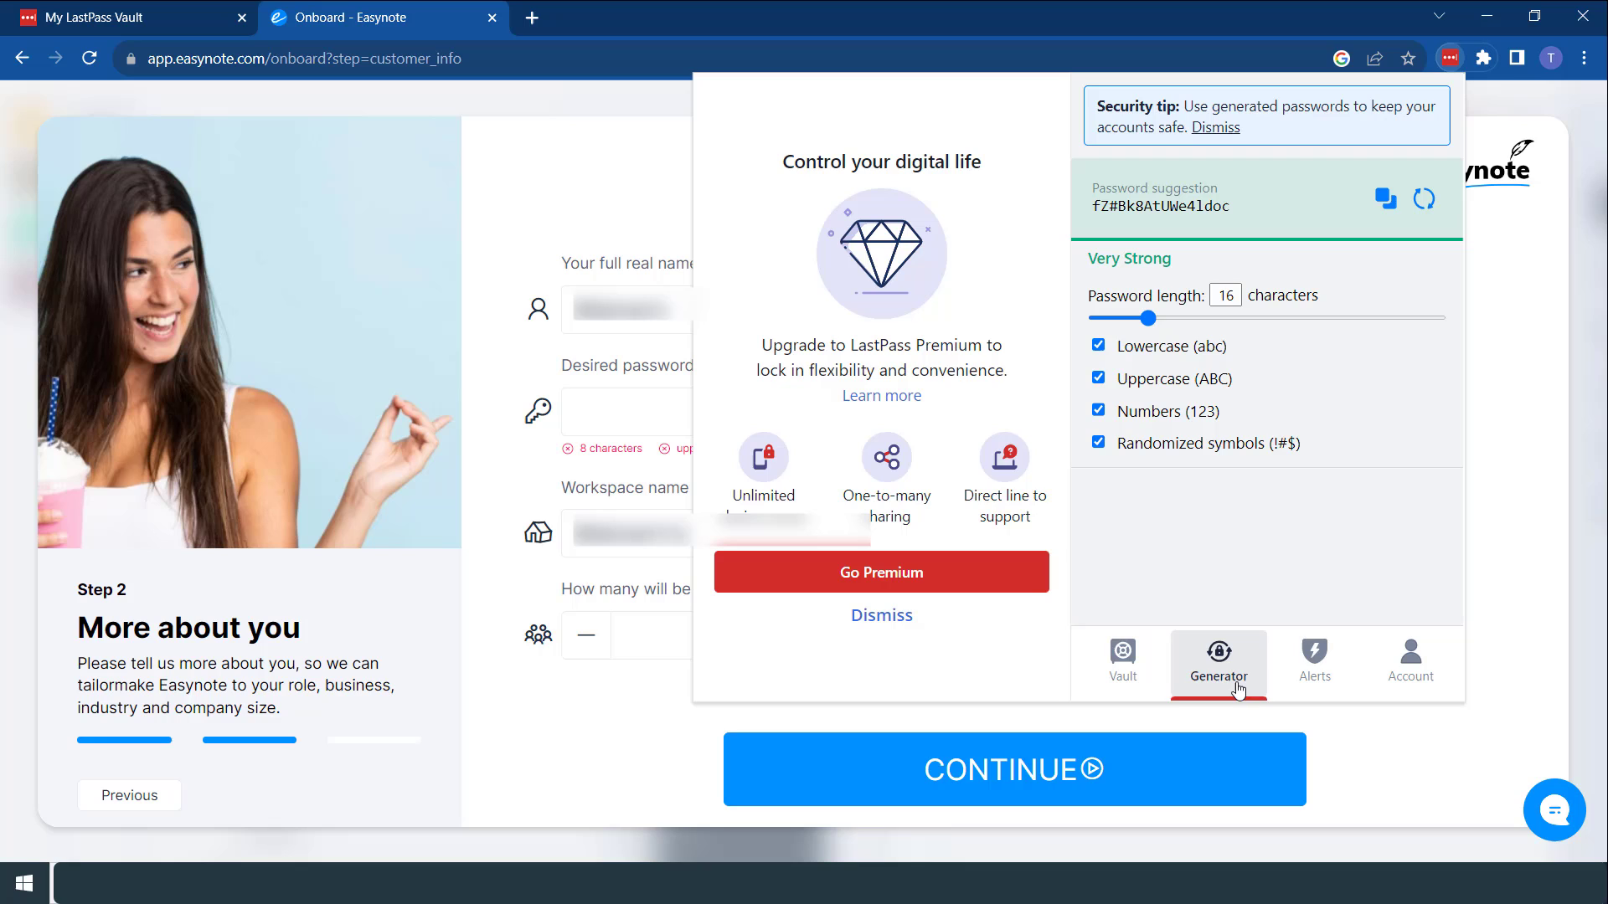
left_click(1423, 198)
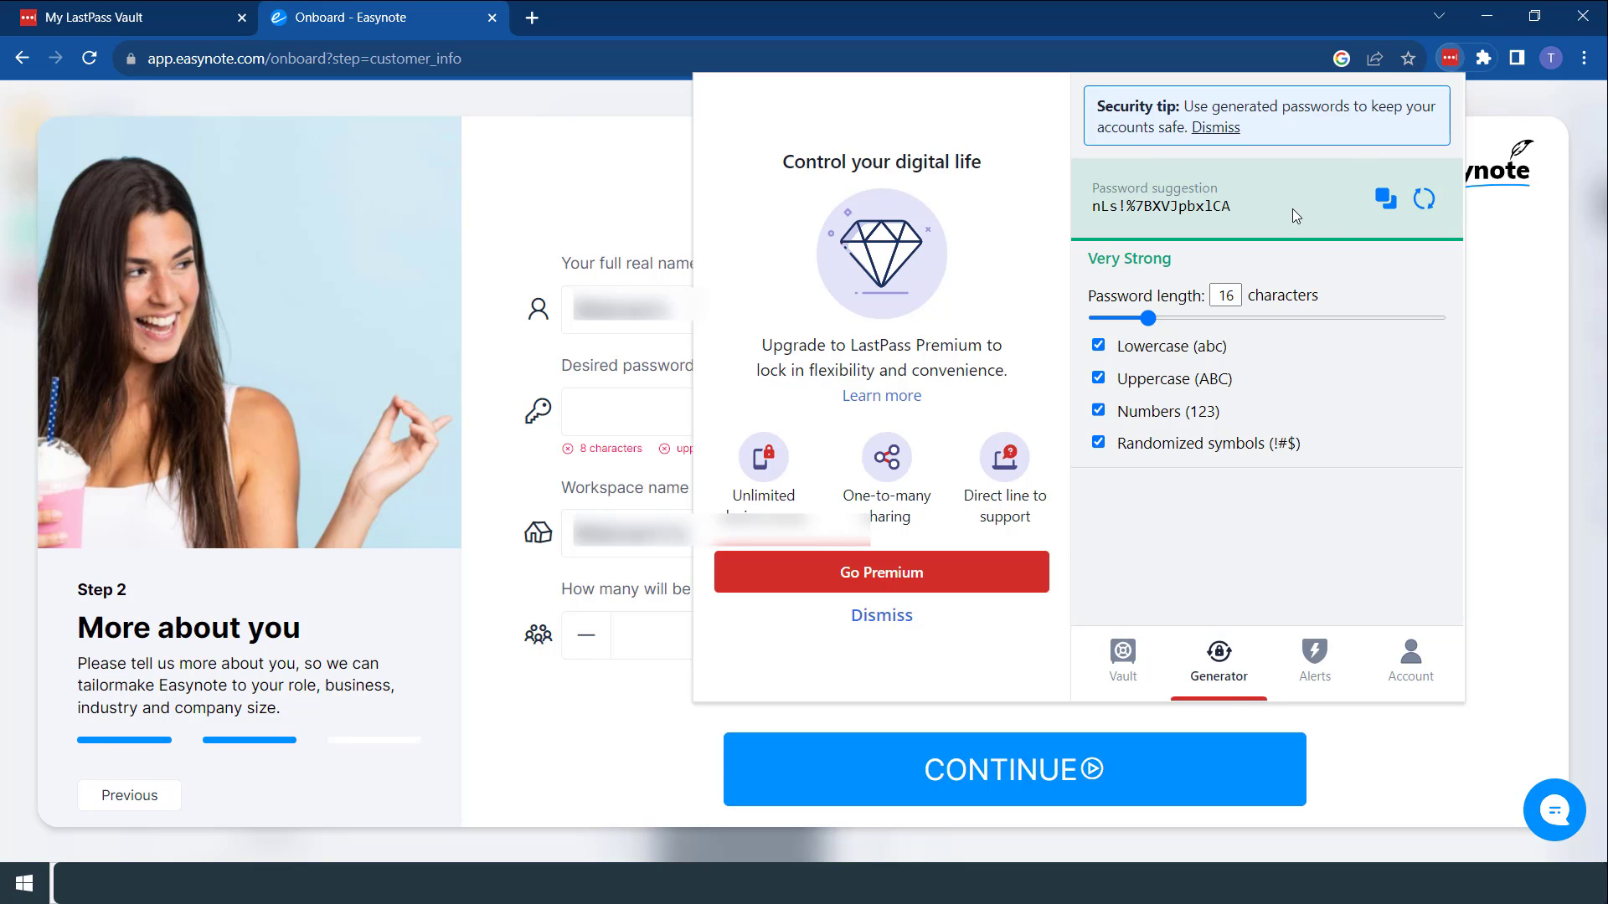
left_click(1385, 201)
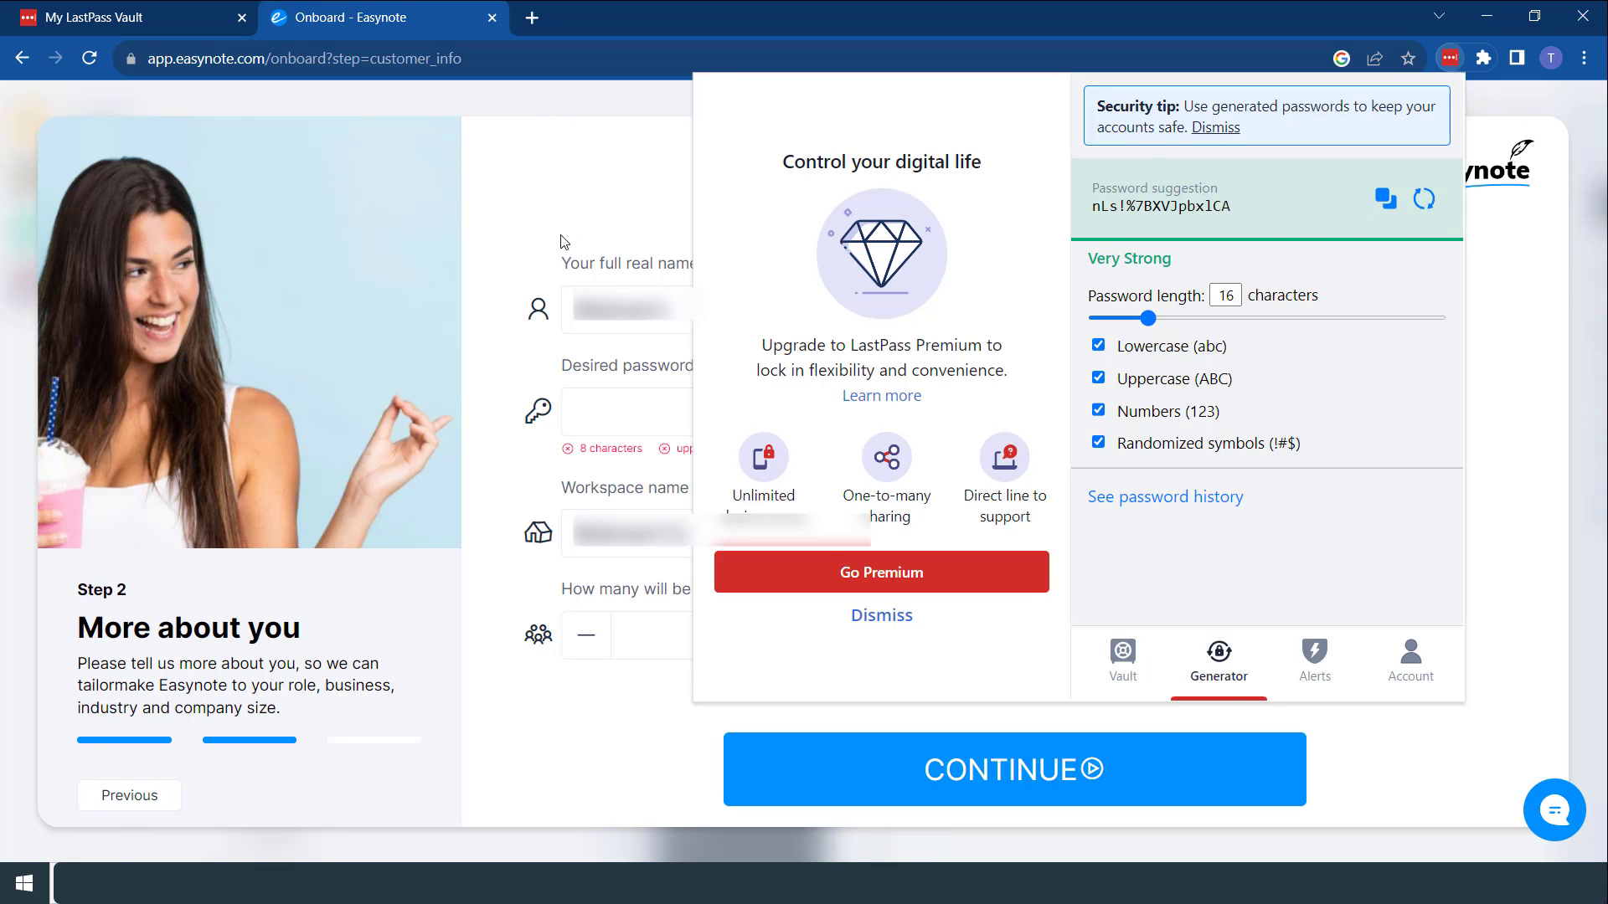
left_click(578, 258)
Step: Paste the generated password as plain text into Easynote's Desired password field
left_click(635, 412)
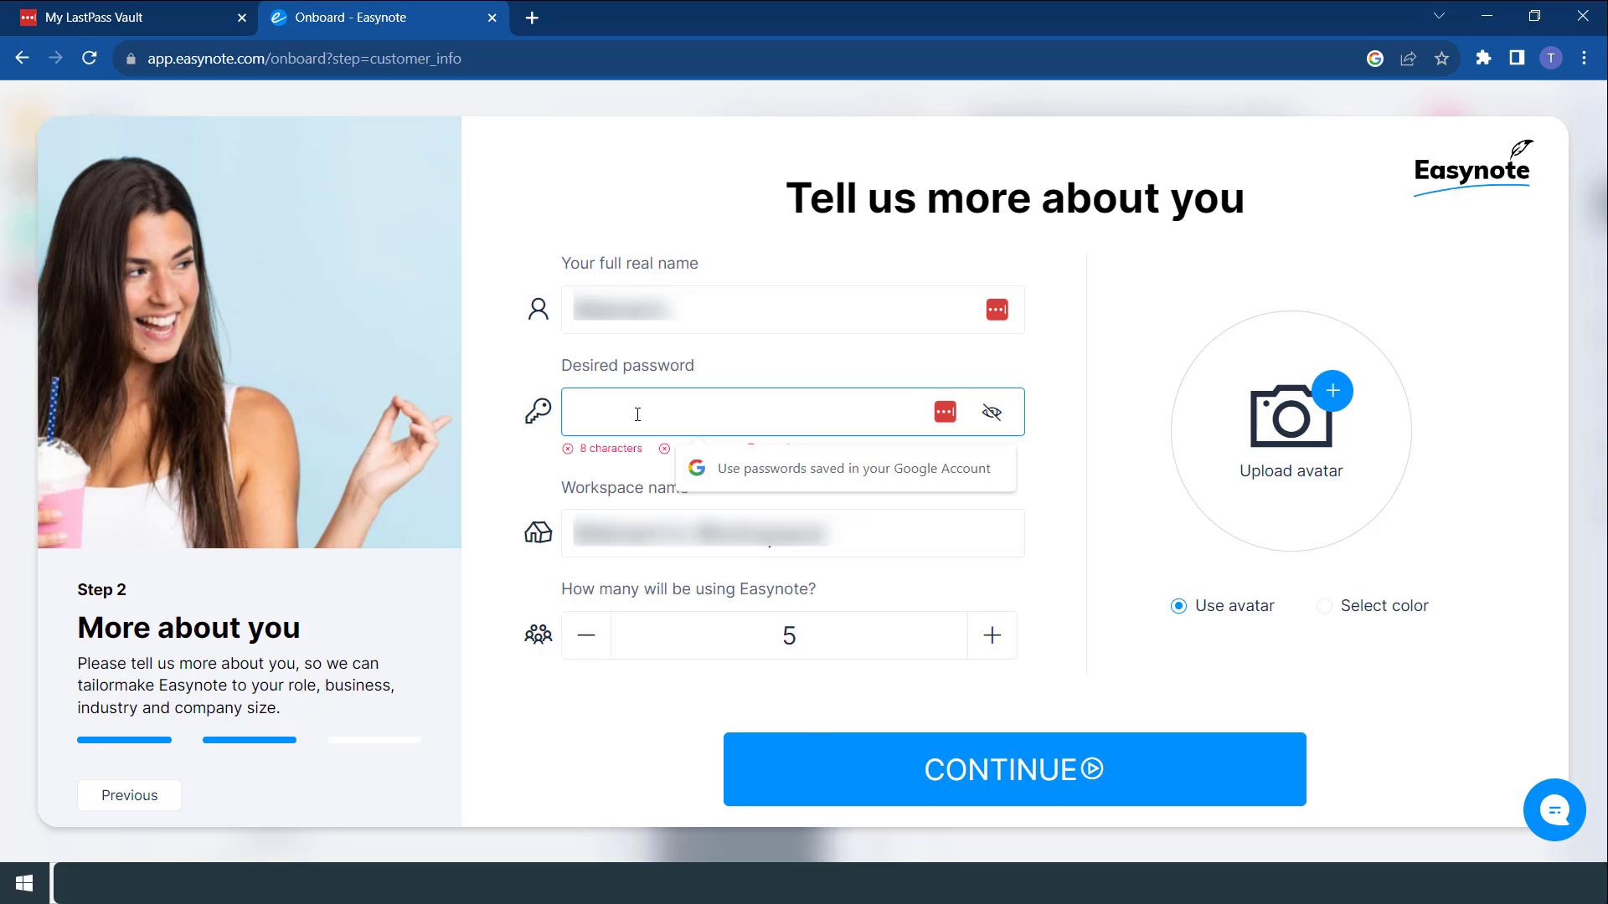
right_click(637, 414)
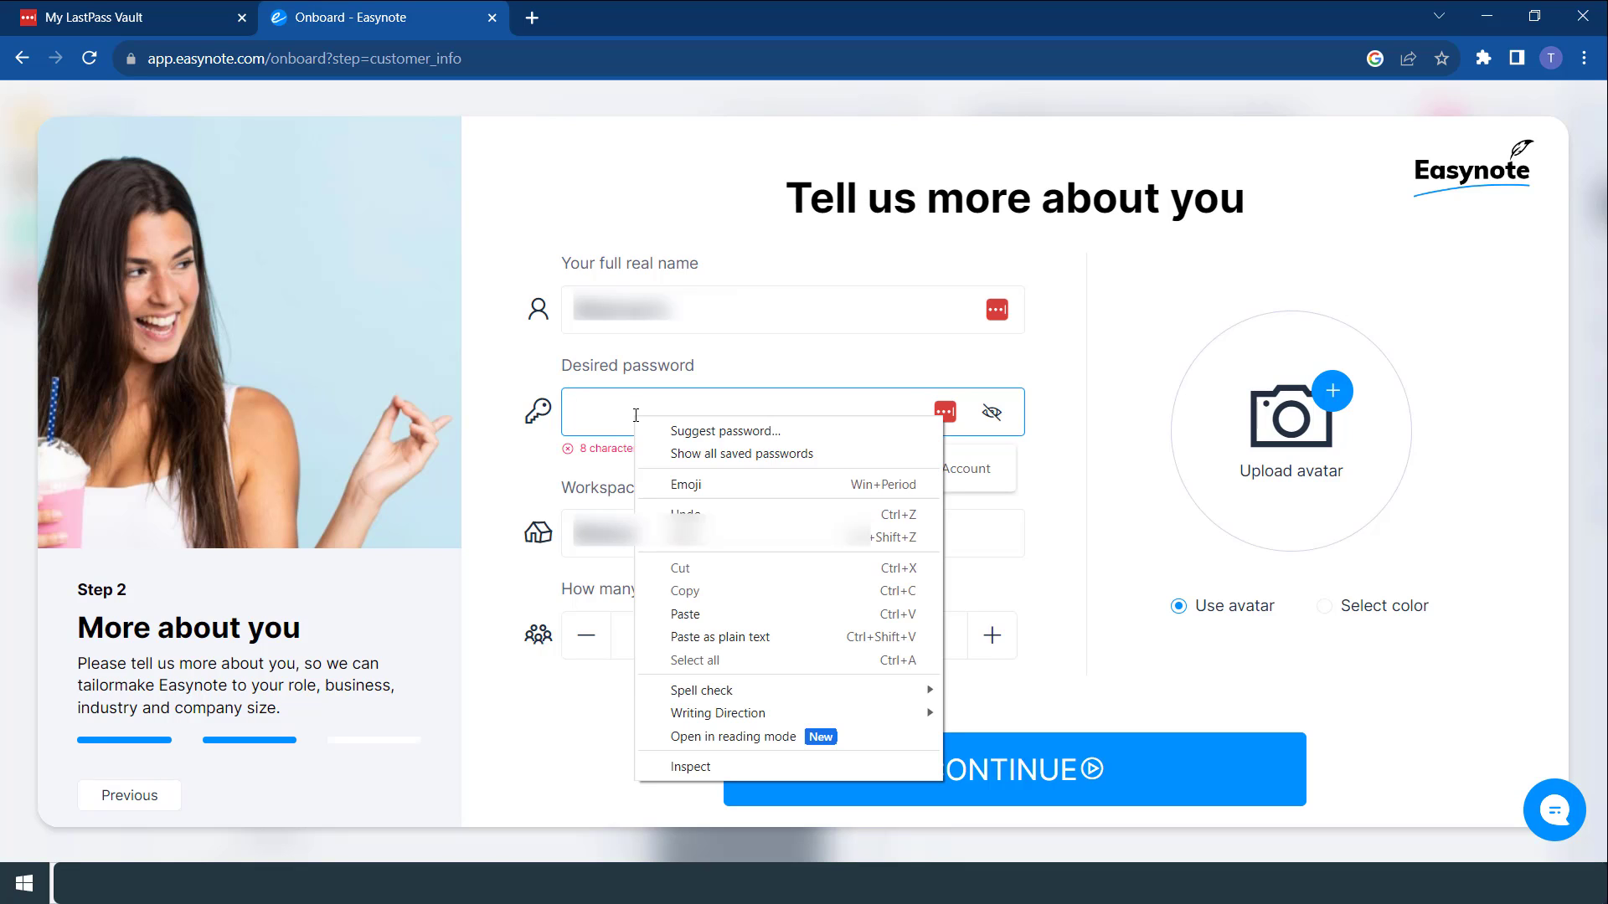
left_click(707, 637)
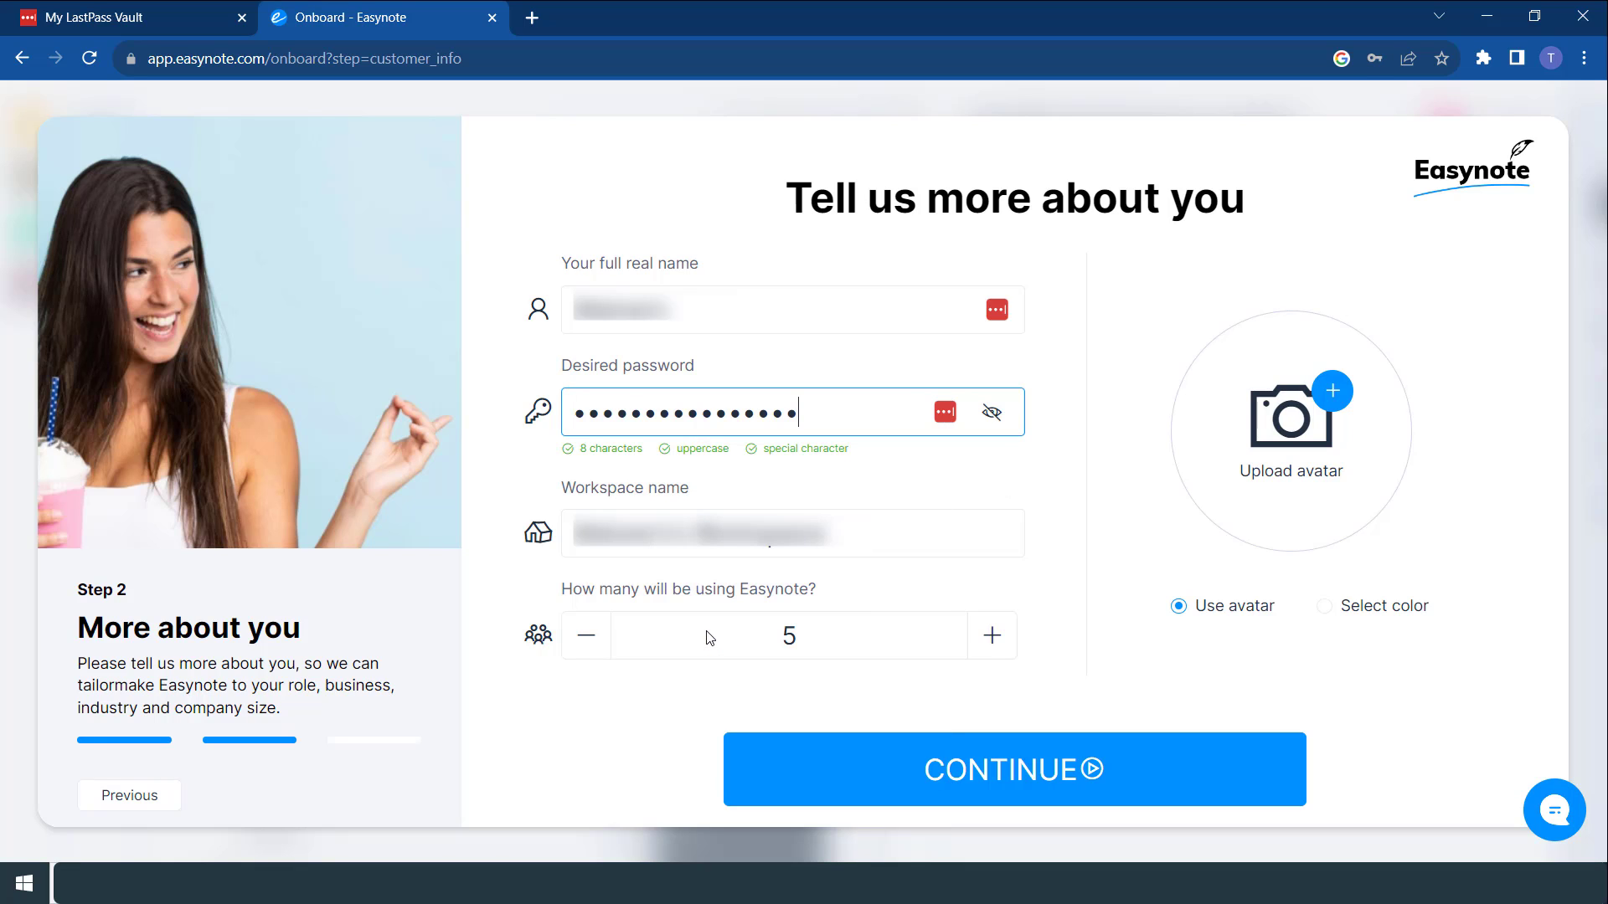
left_click(947, 424)
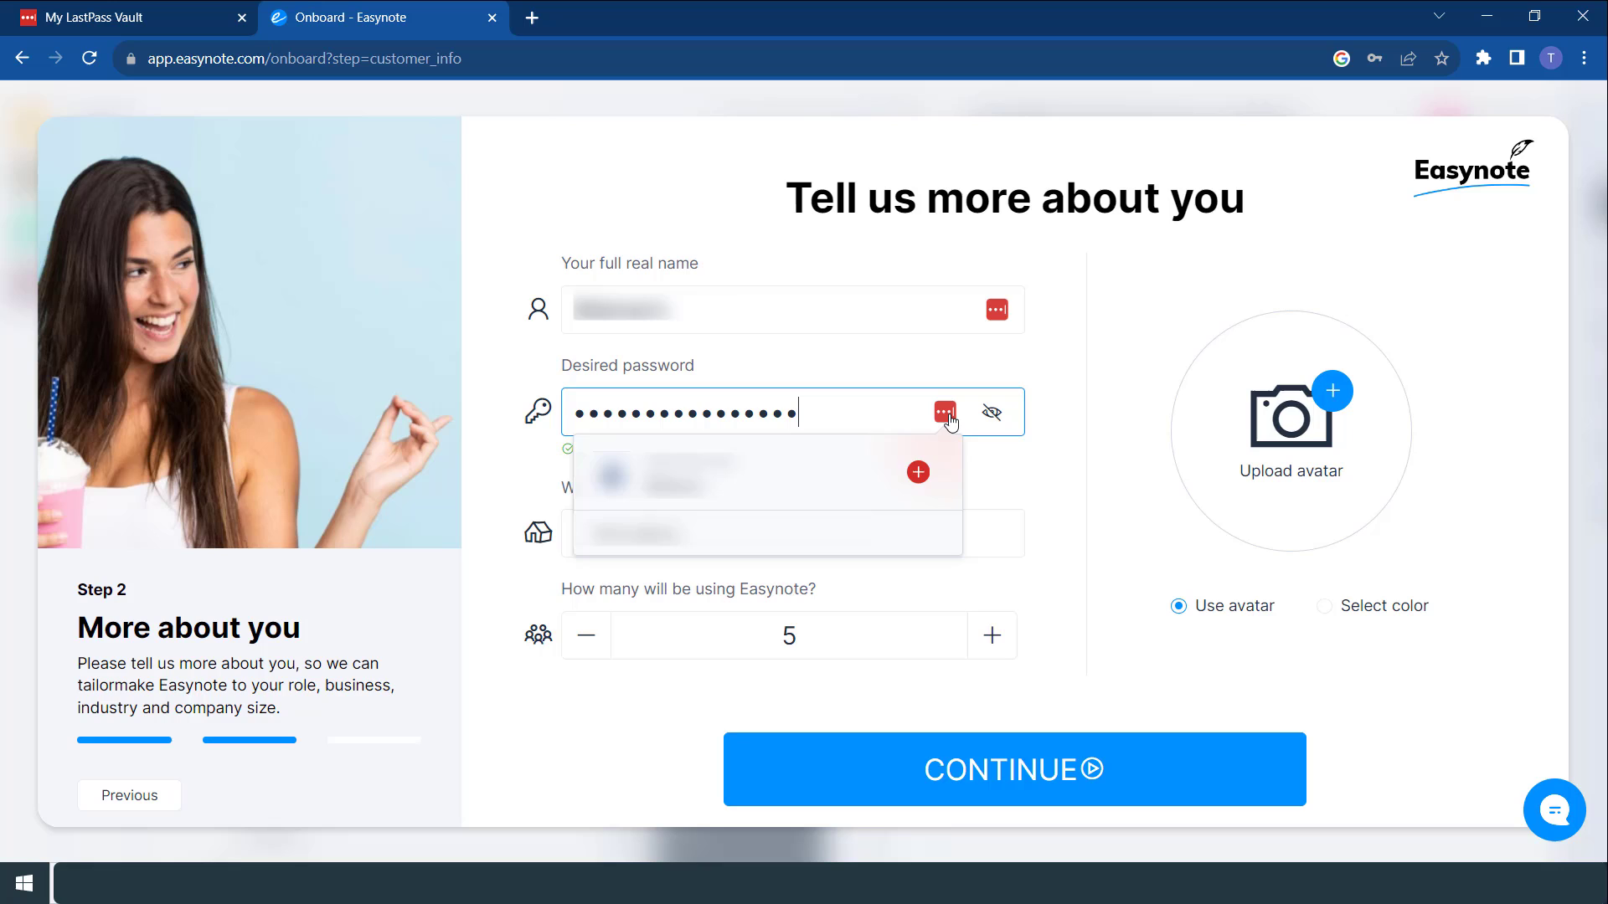
Step: Dismiss the field suggestions and add the easynote.com login to the LastPass vault
left_click(921, 473)
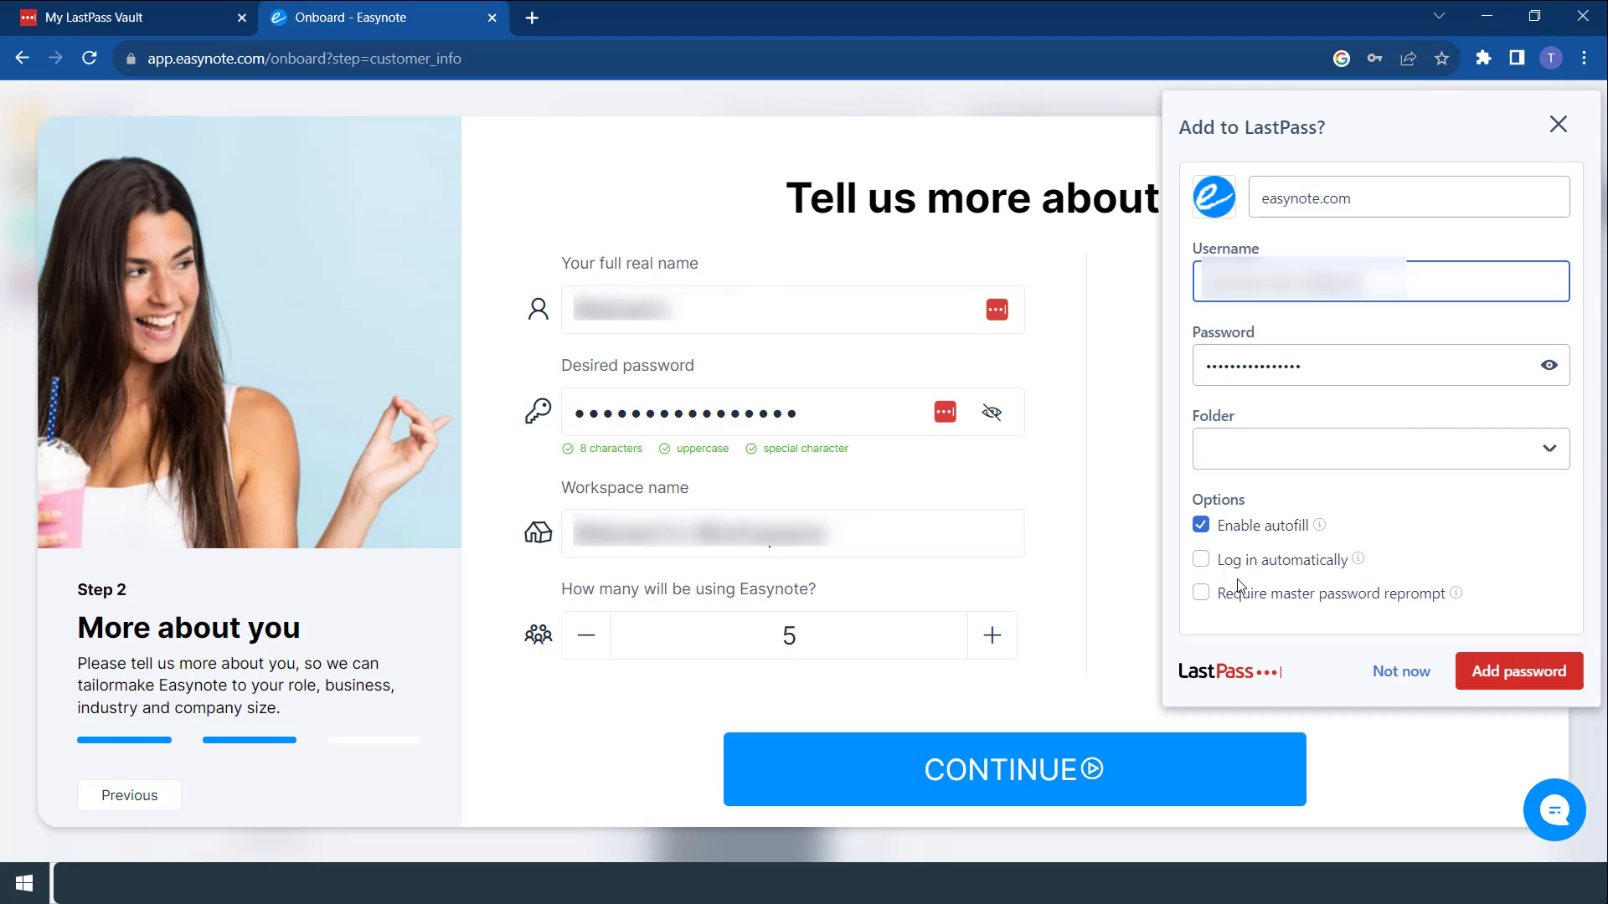
left_click(1505, 688)
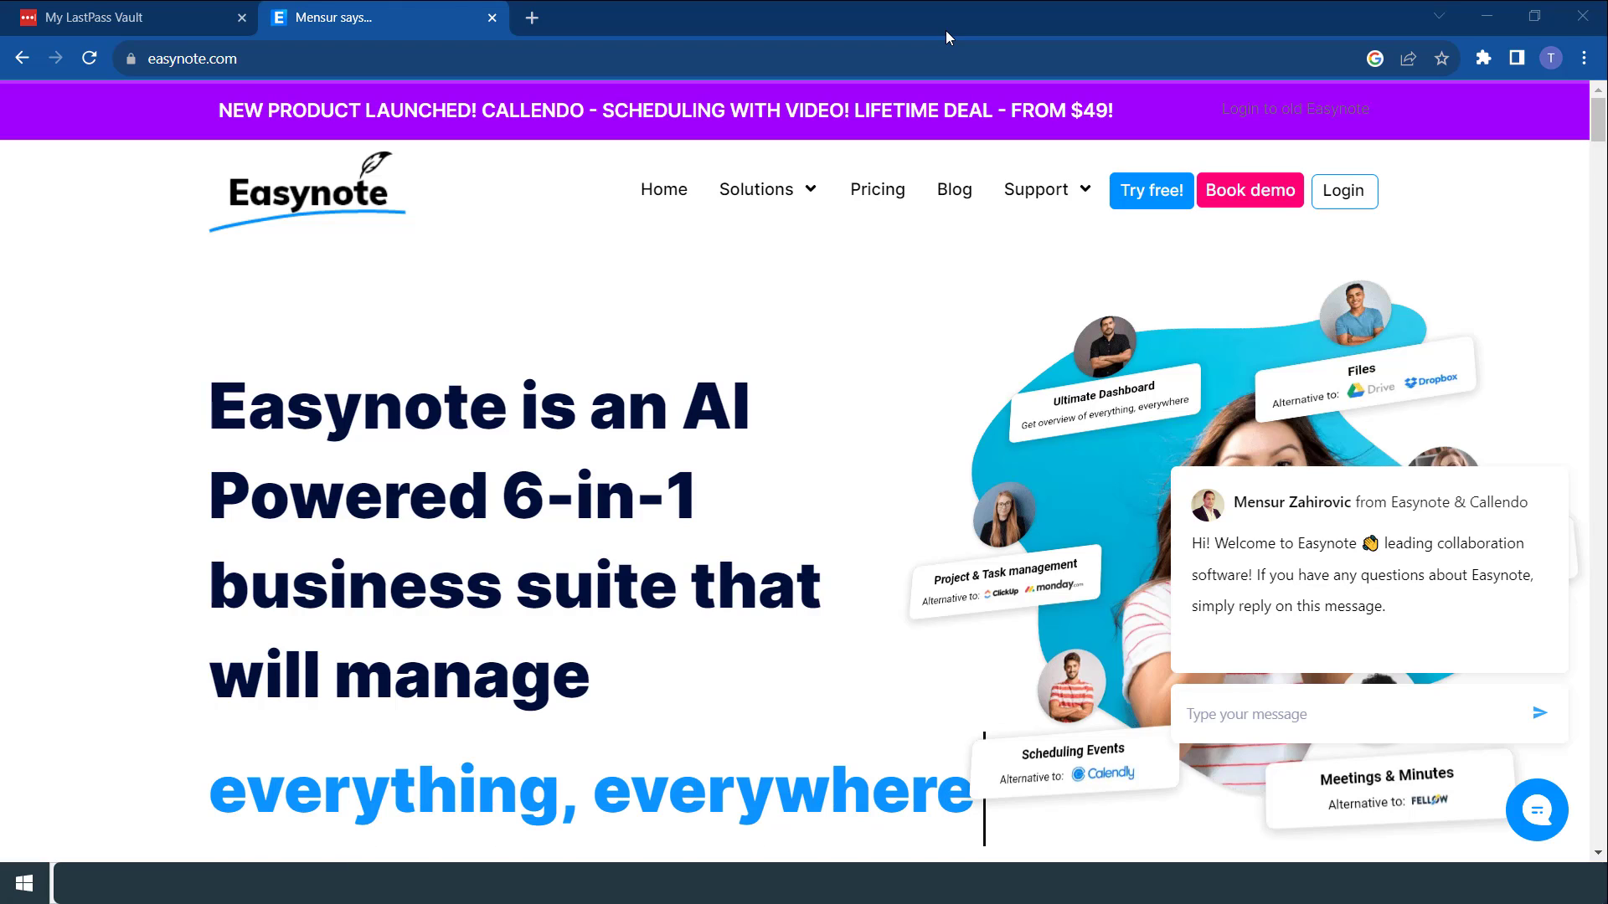
left_click(97, 20)
mouse_move(418, 386)
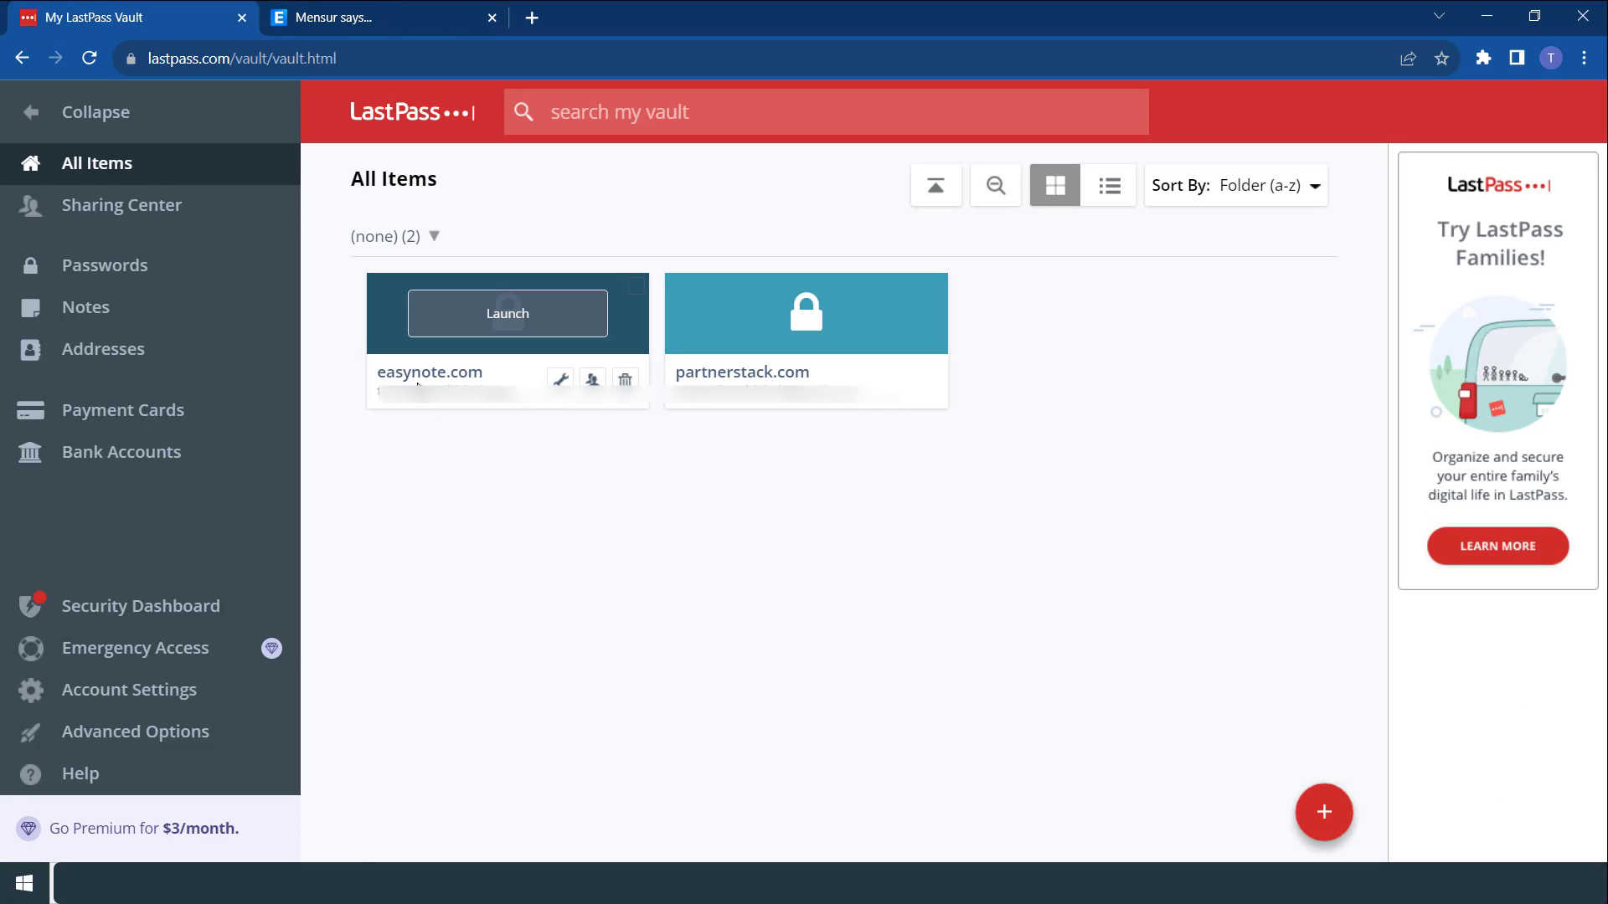
left_click(335, 25)
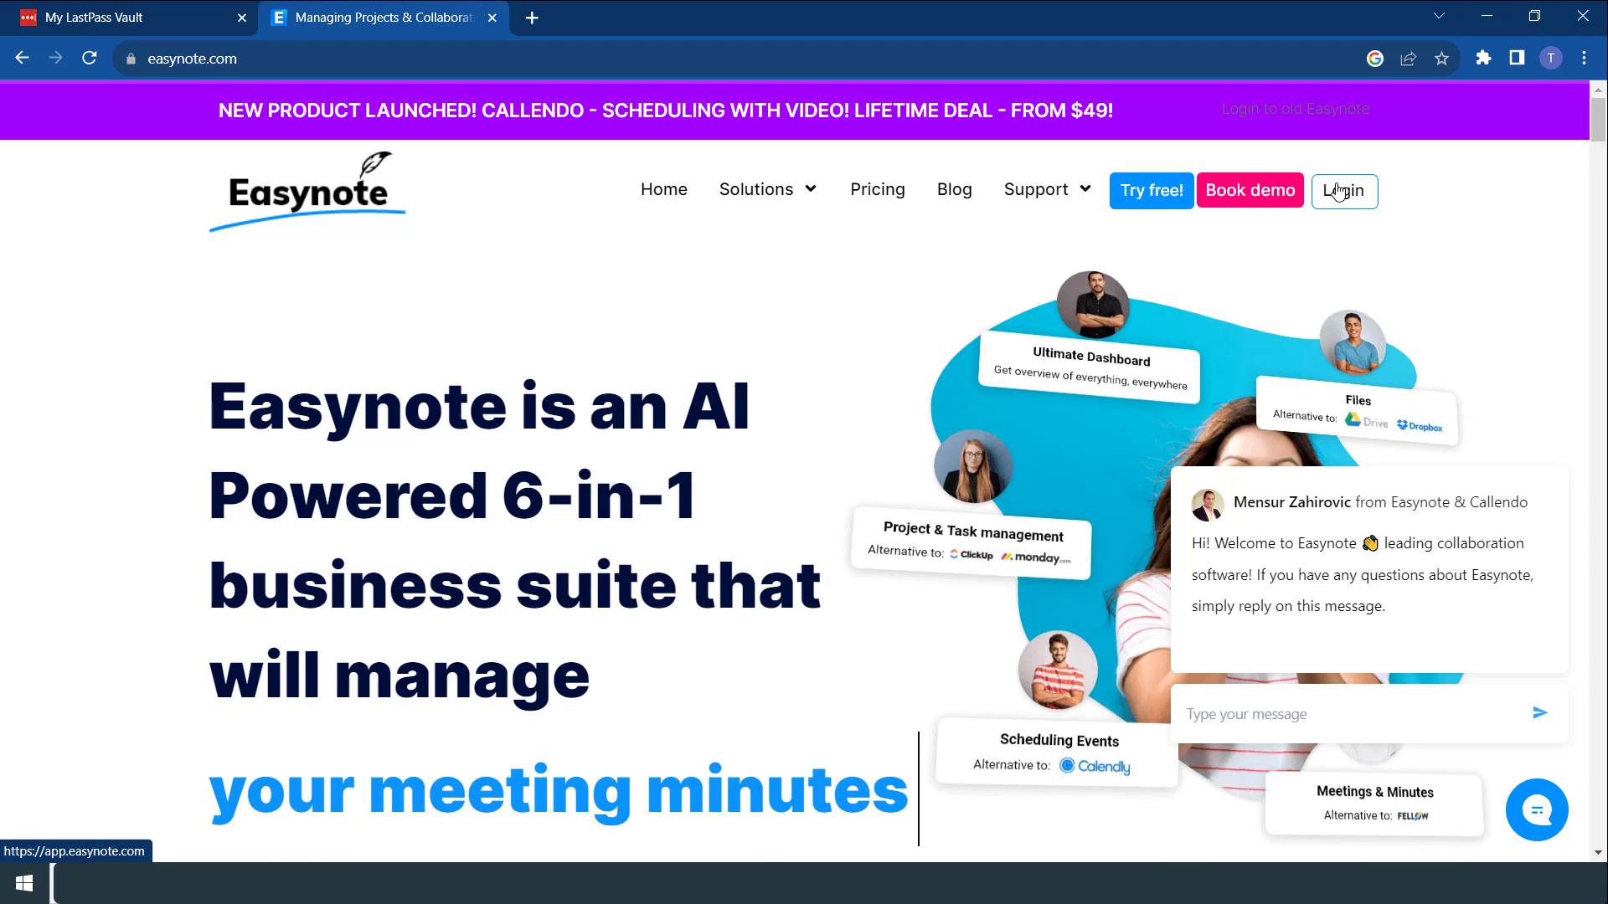
Step: Log in to Easynote with the autofilled email and password to reach the dashboard
left_click(1338, 191)
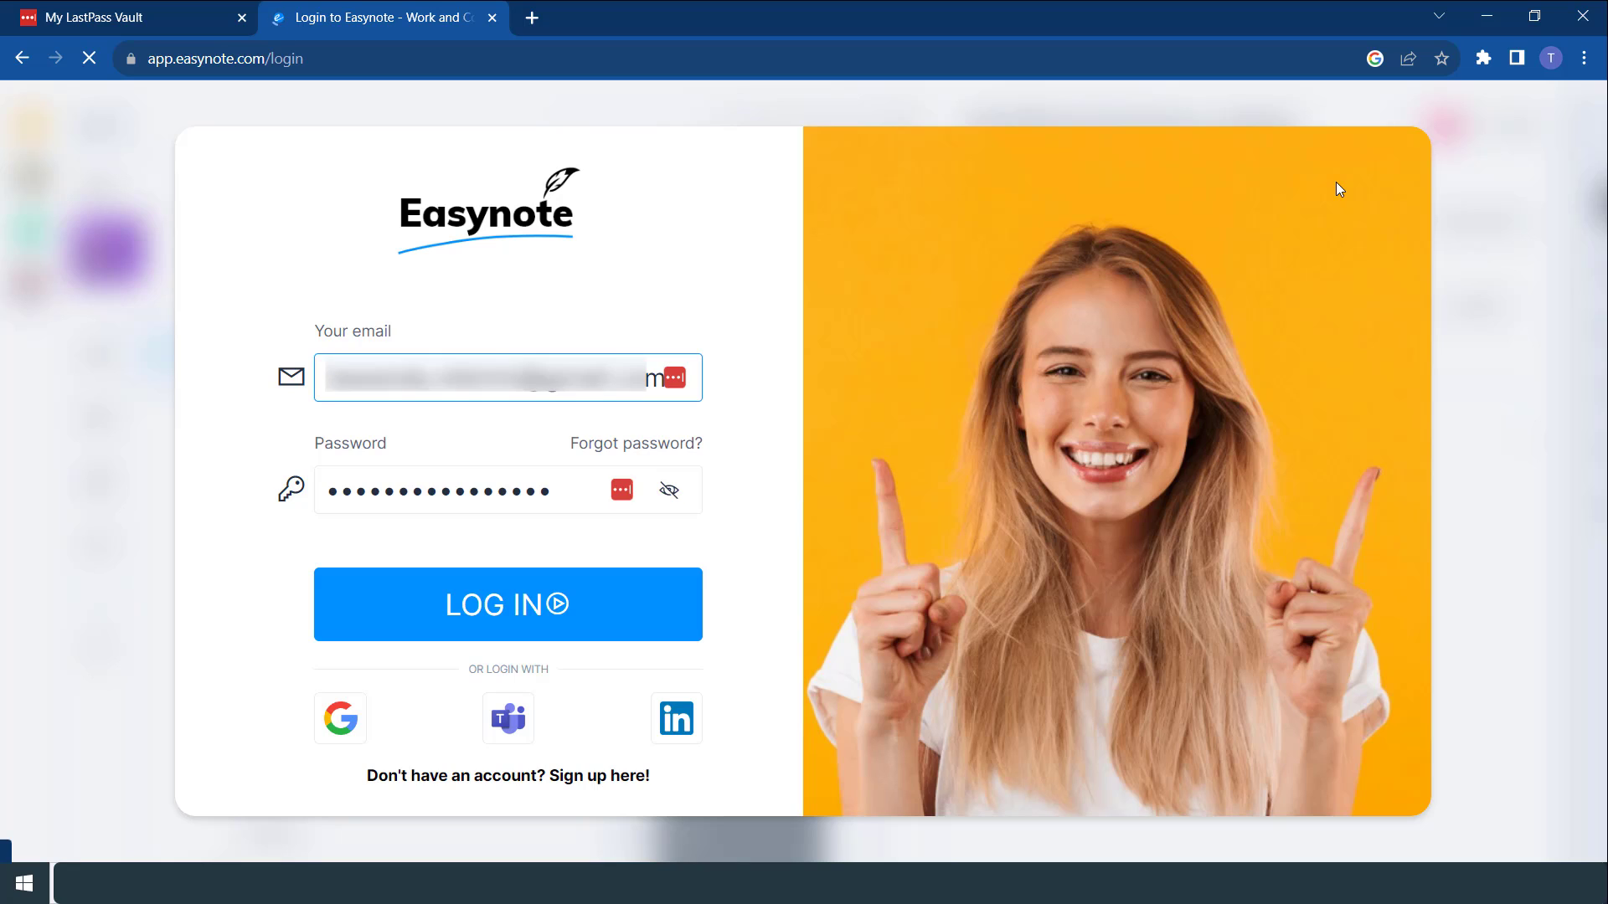
left_click(490, 617)
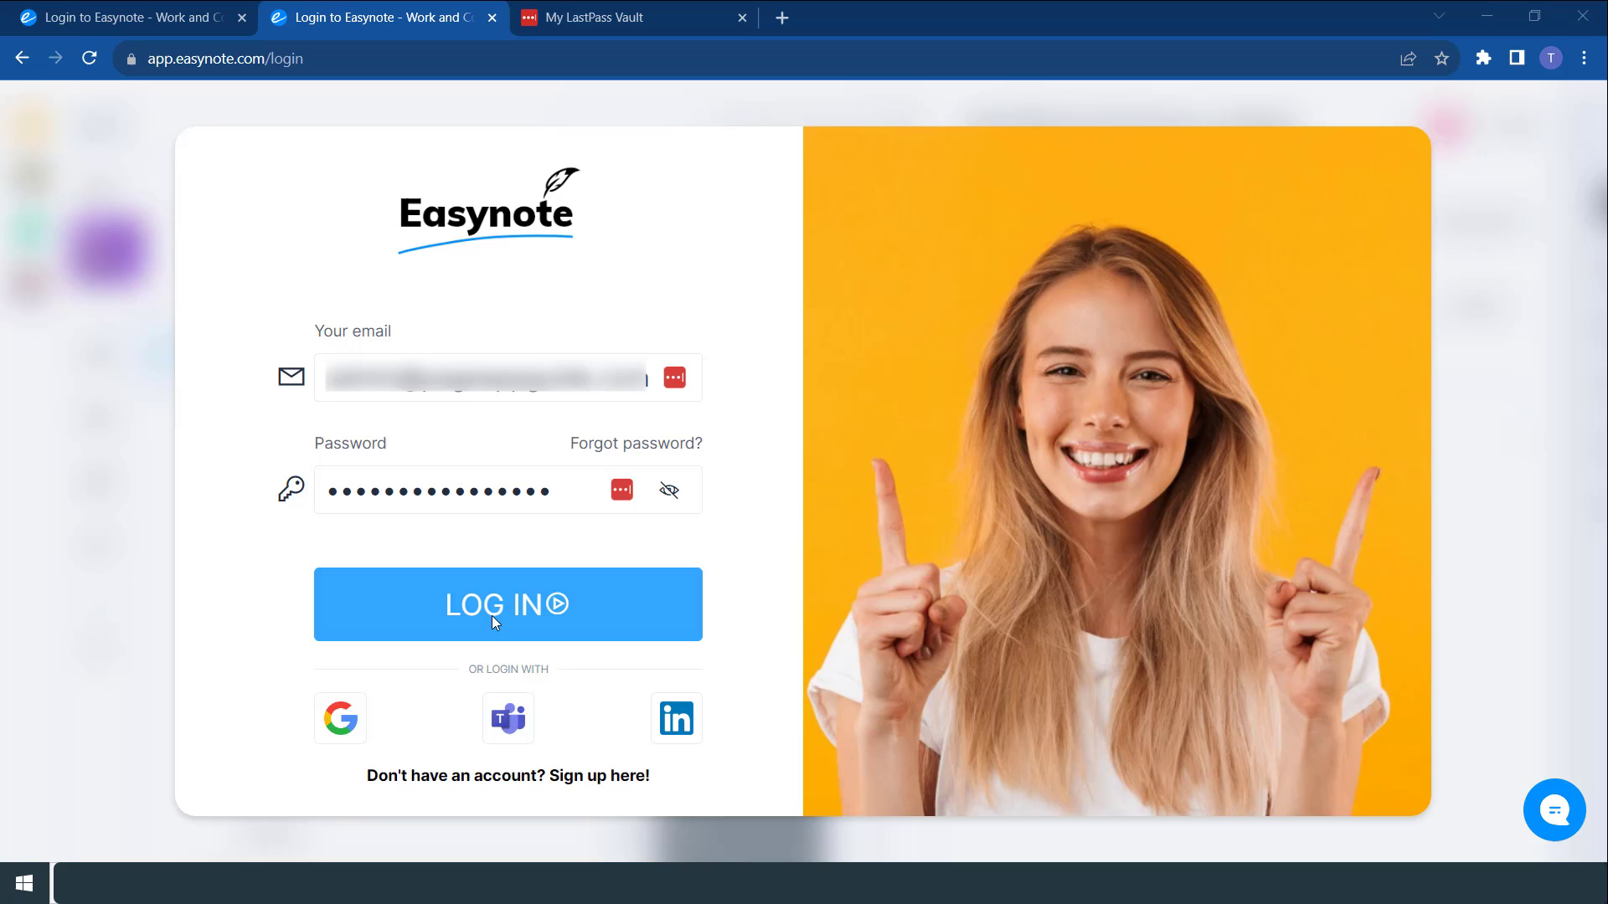
left_click(491, 617)
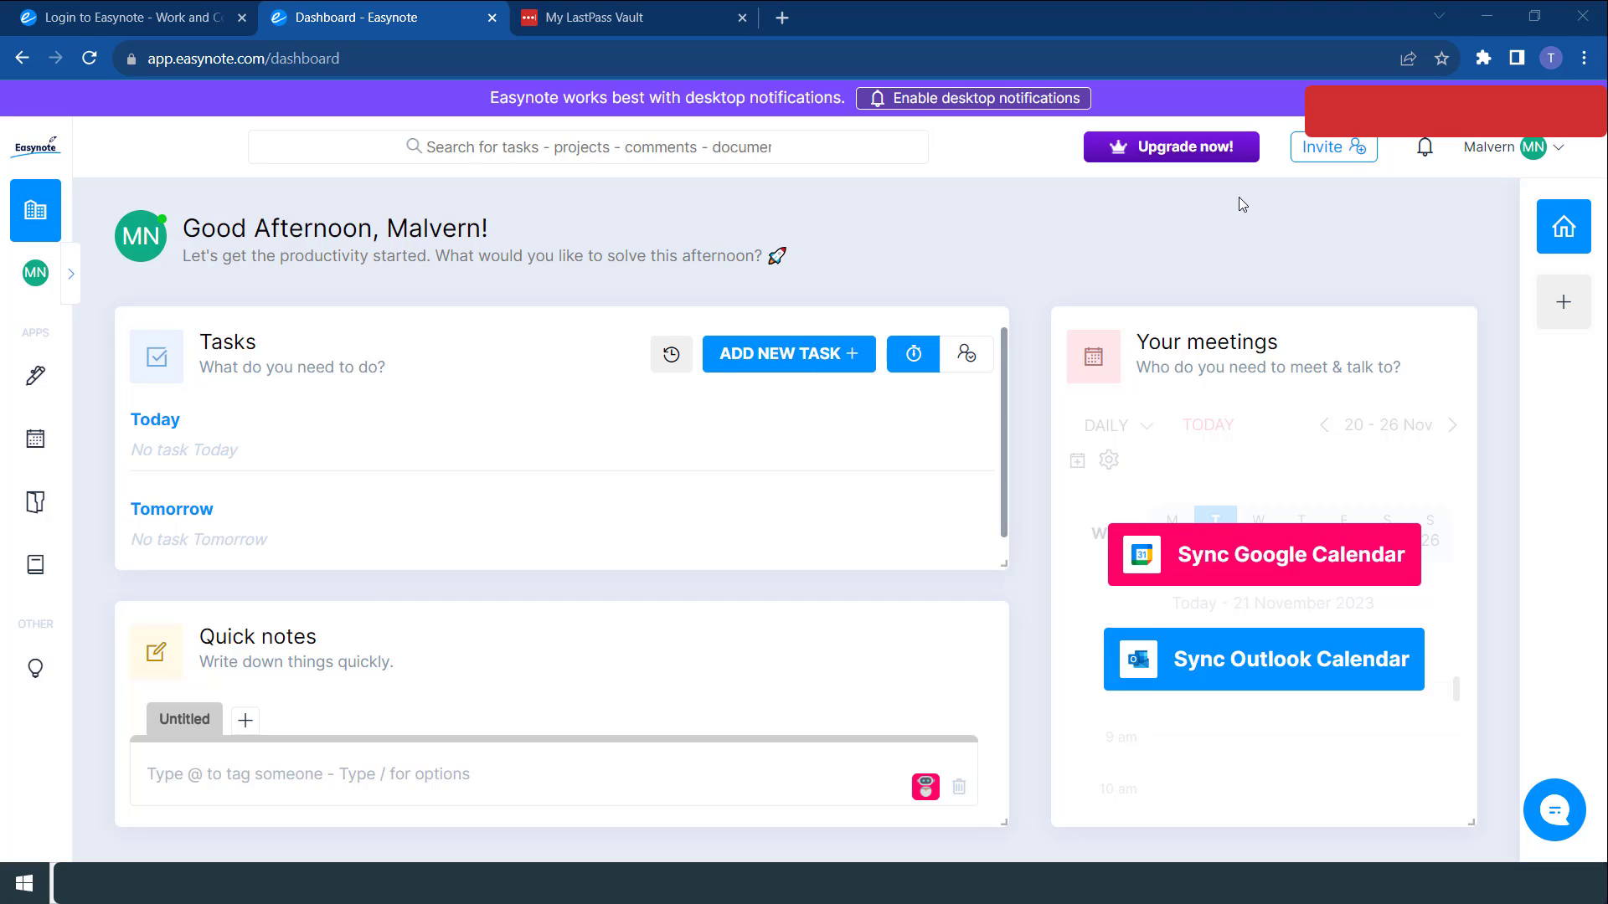
Step: Go back to the vault tab and open the Sharing Center's Shared with Others page
left_click(624, 15)
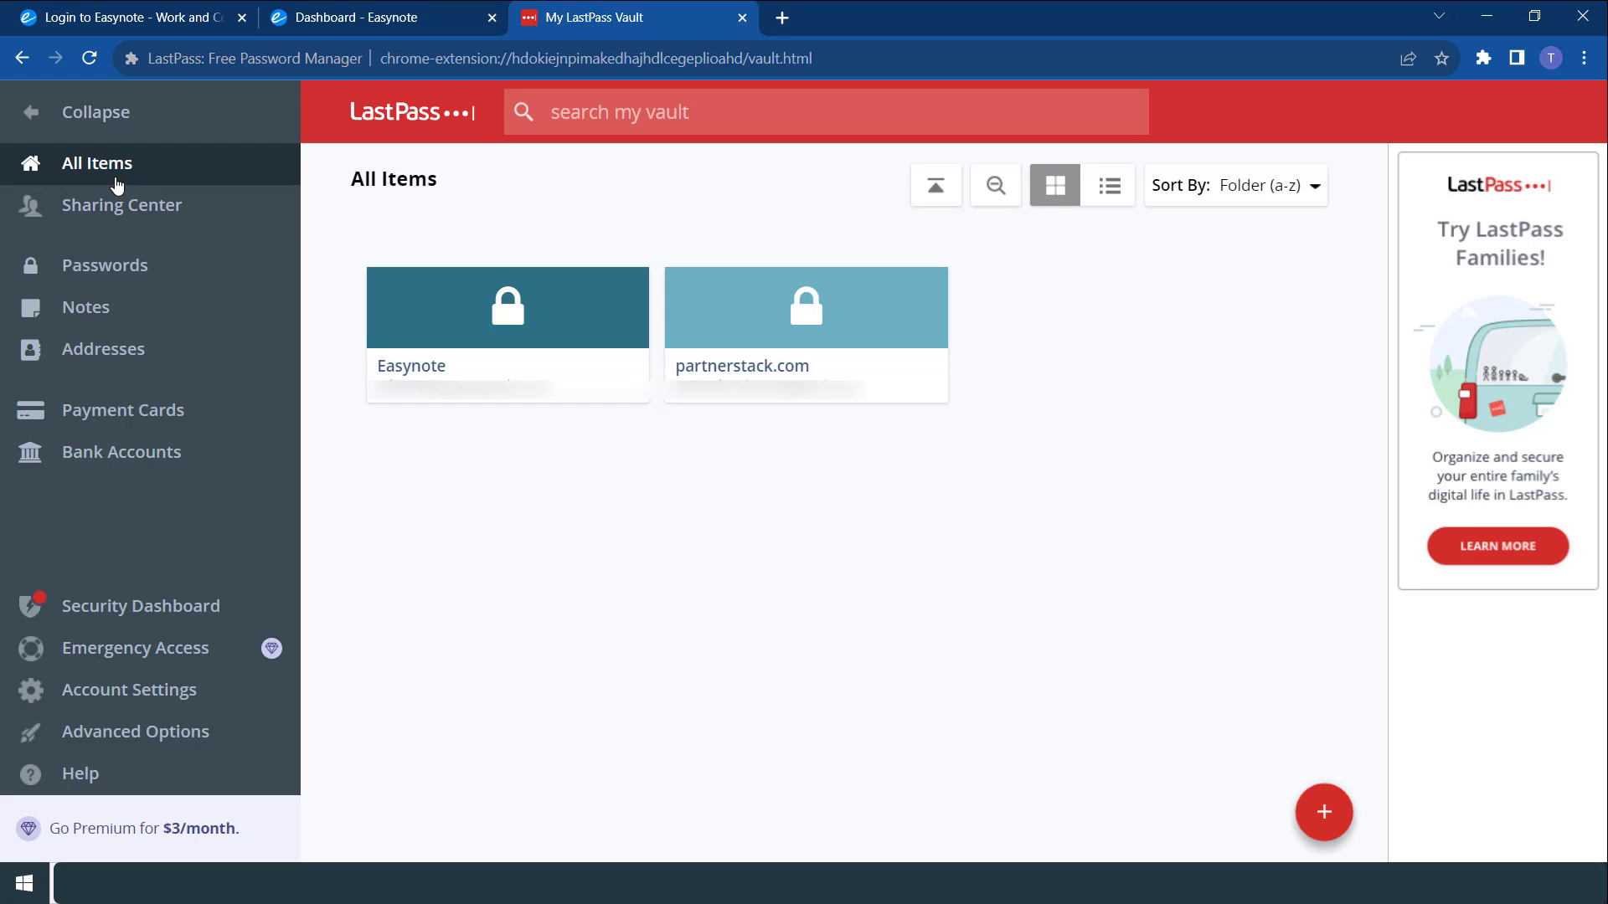
left_click(92, 225)
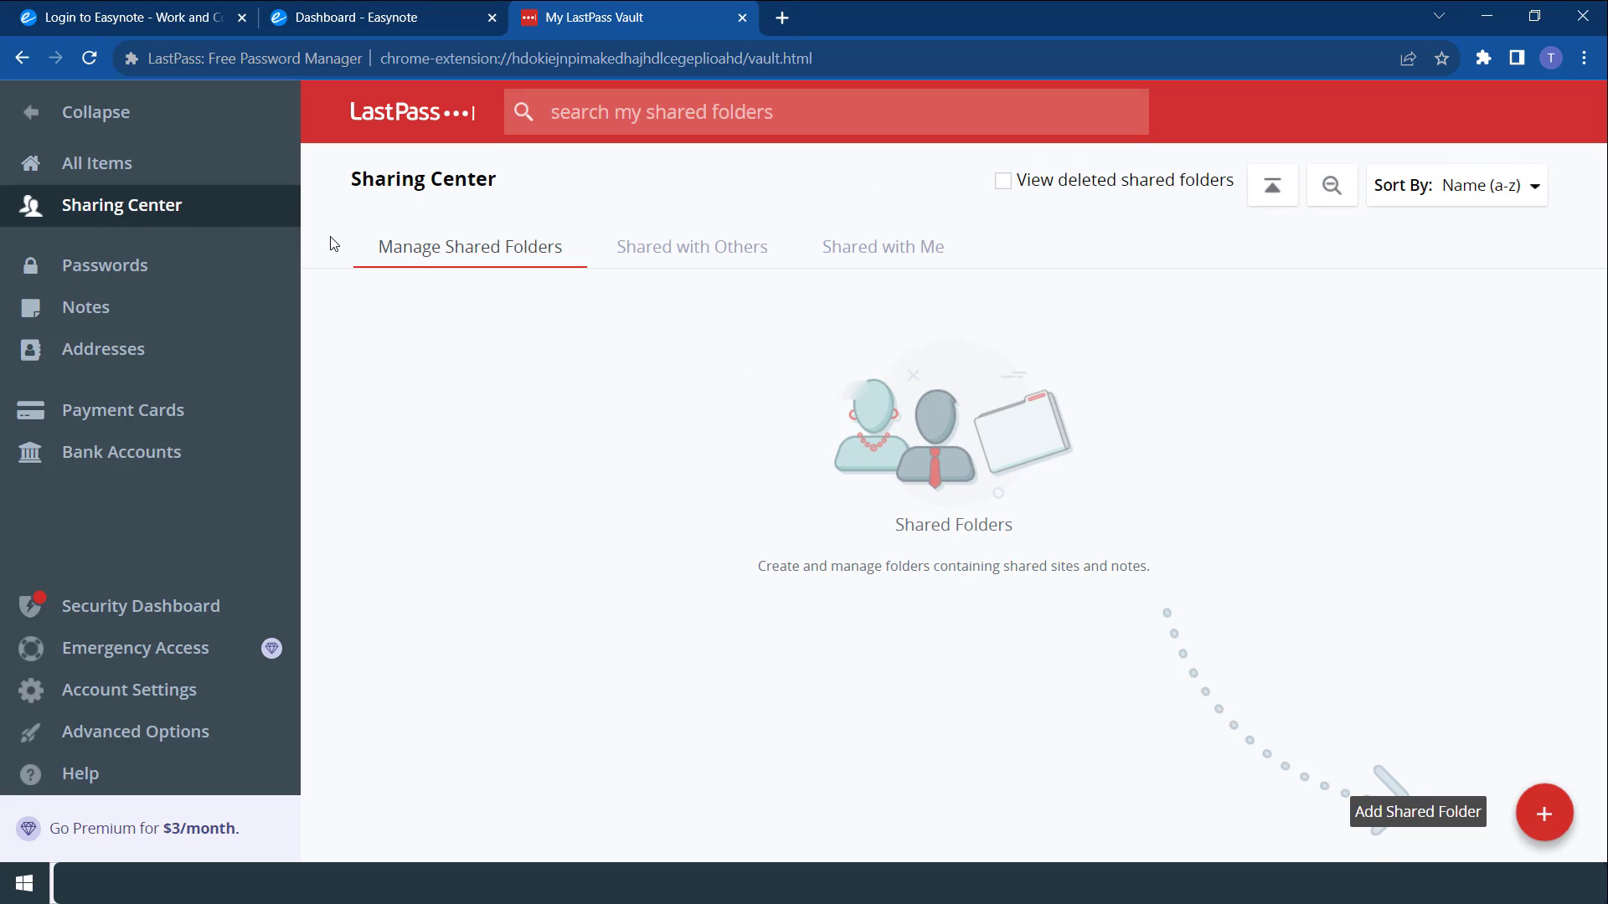
left_click(638, 261)
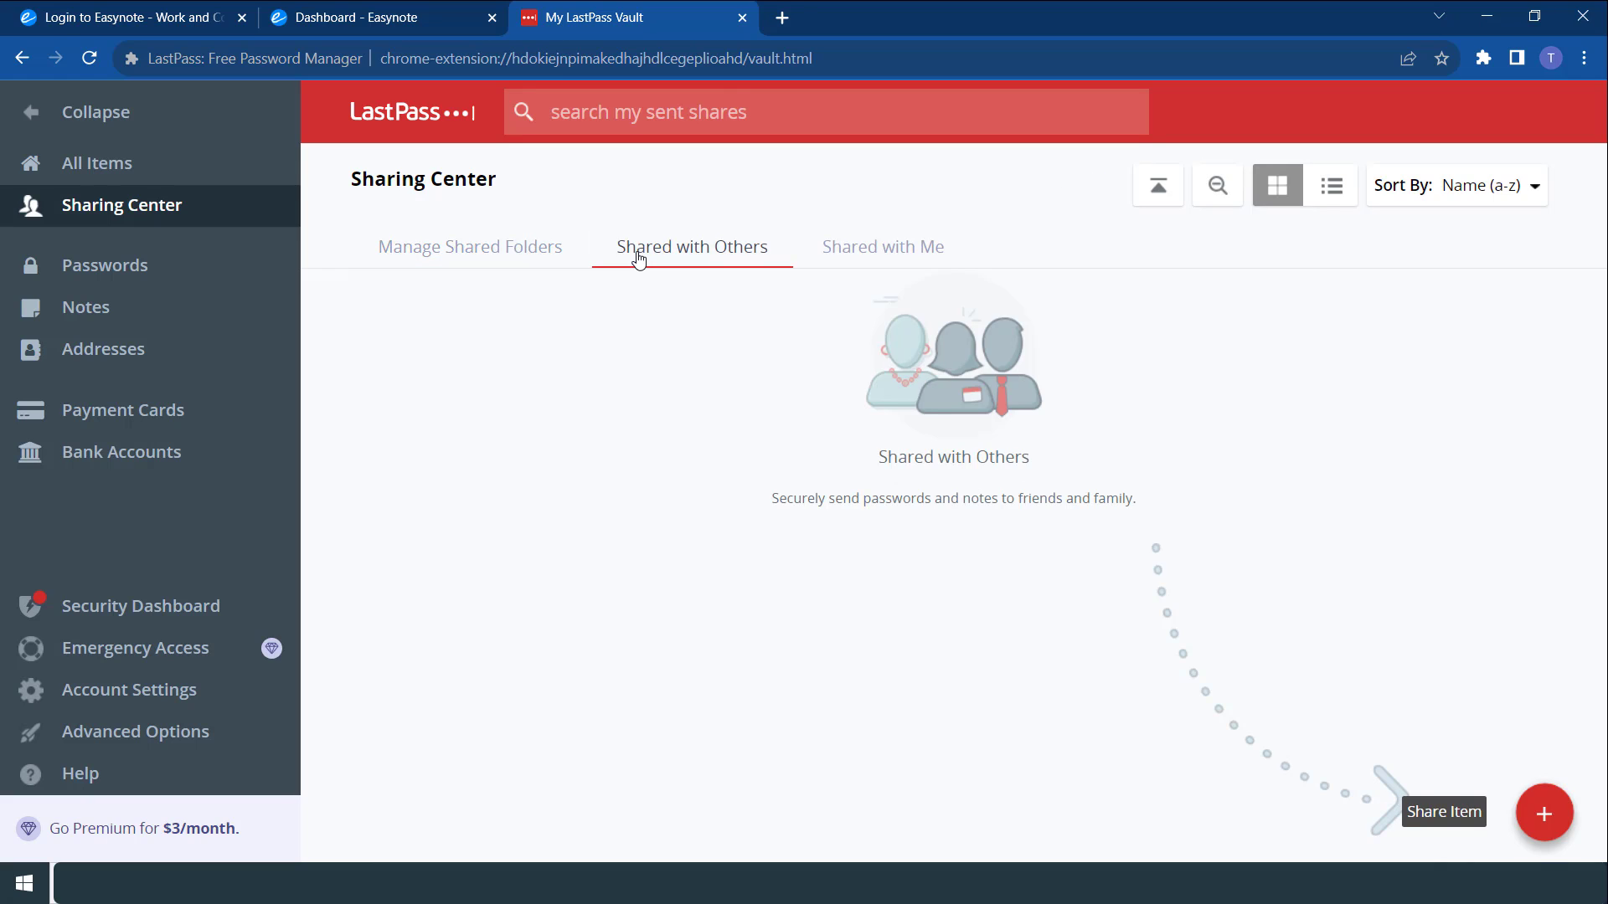
Step: Share the Easynote login with the recipient's e-mail address
left_click(1544, 816)
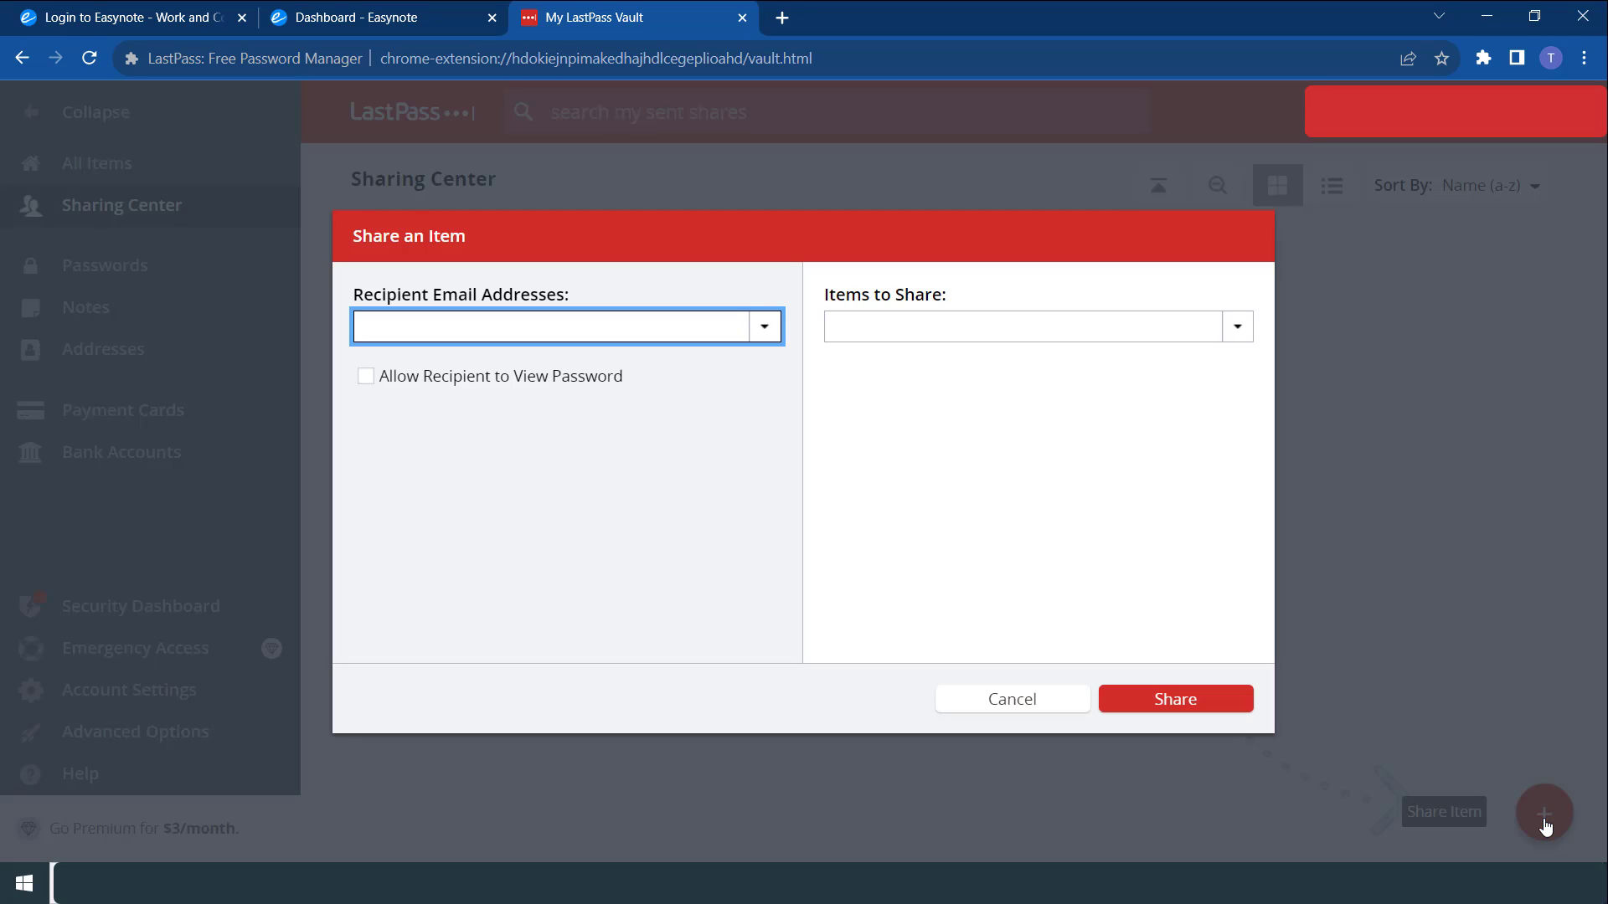
left_click(486, 335)
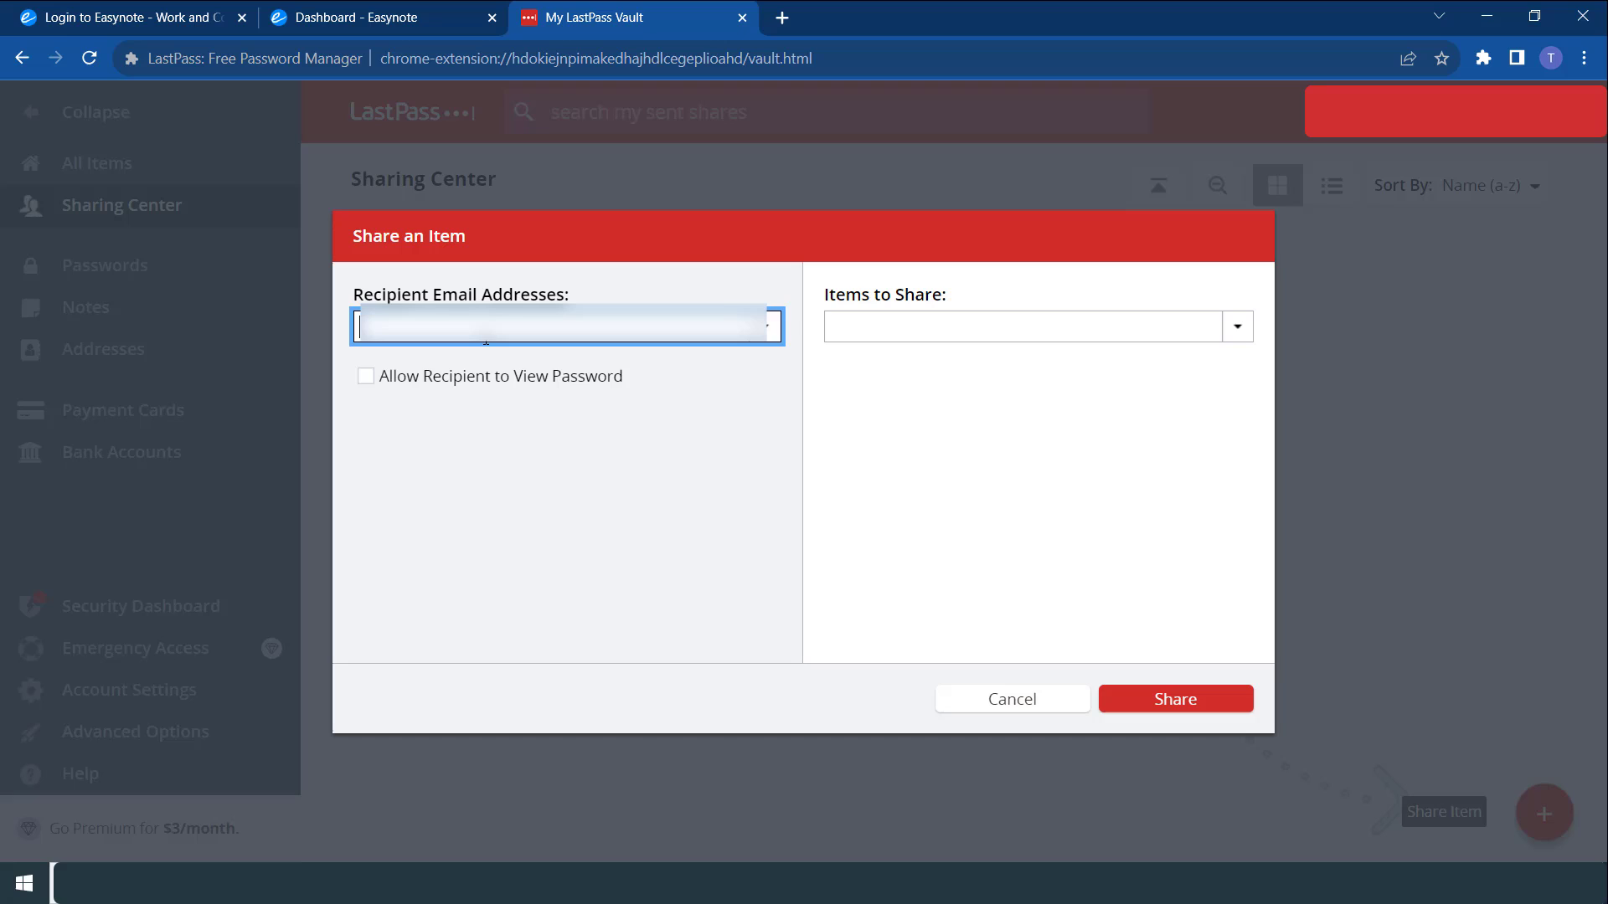
type("vrmt@example.com")
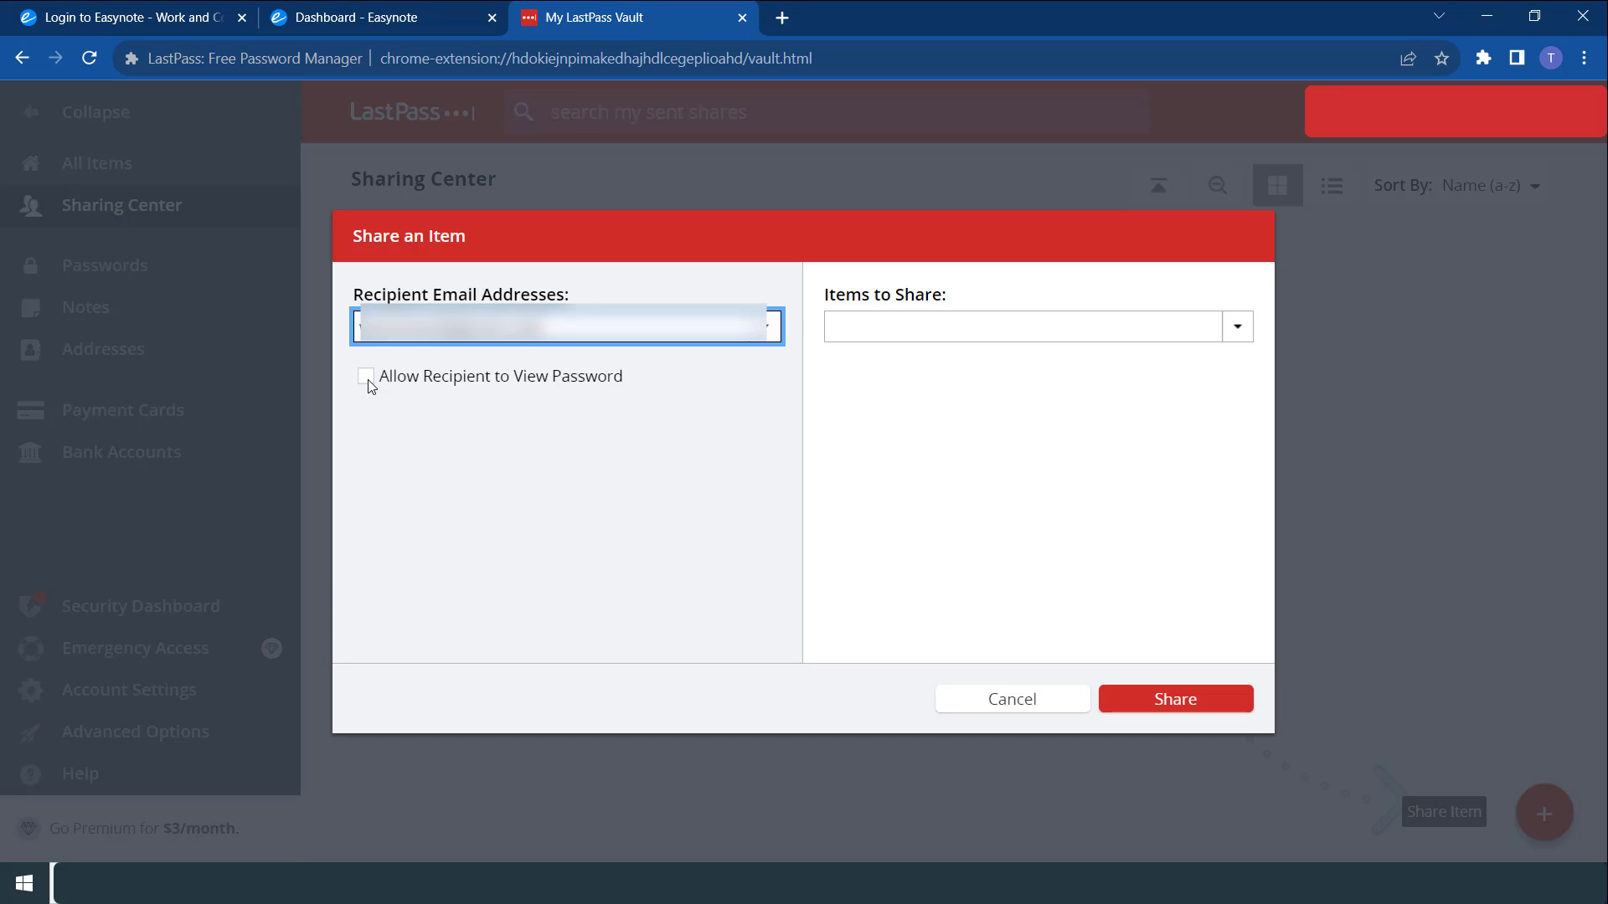
left_click(906, 339)
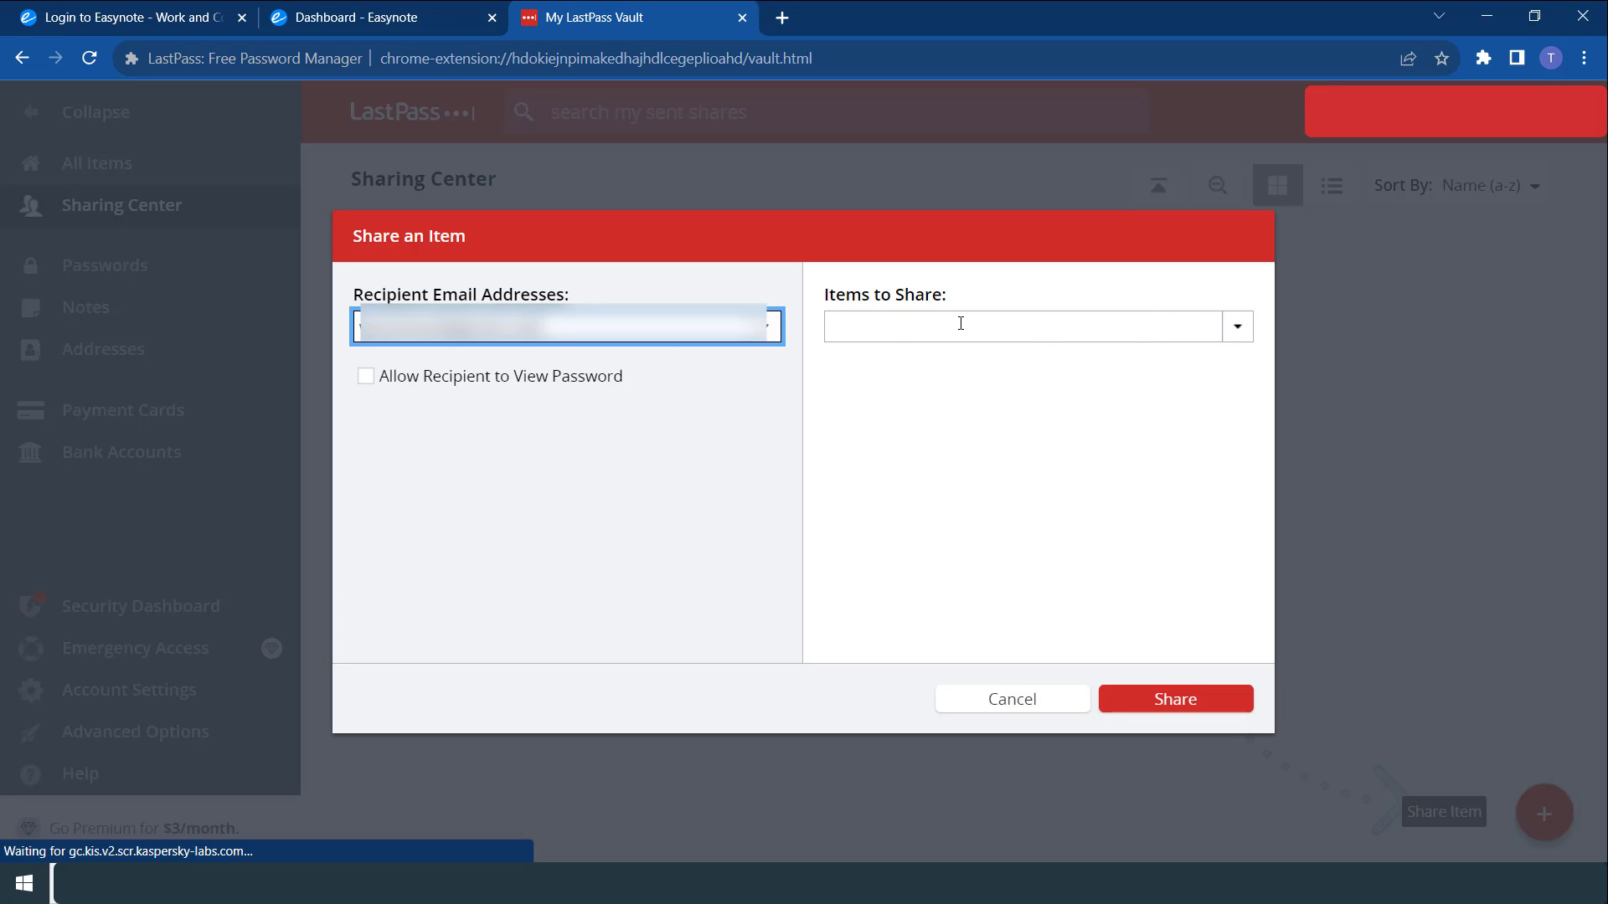
left_click(1247, 332)
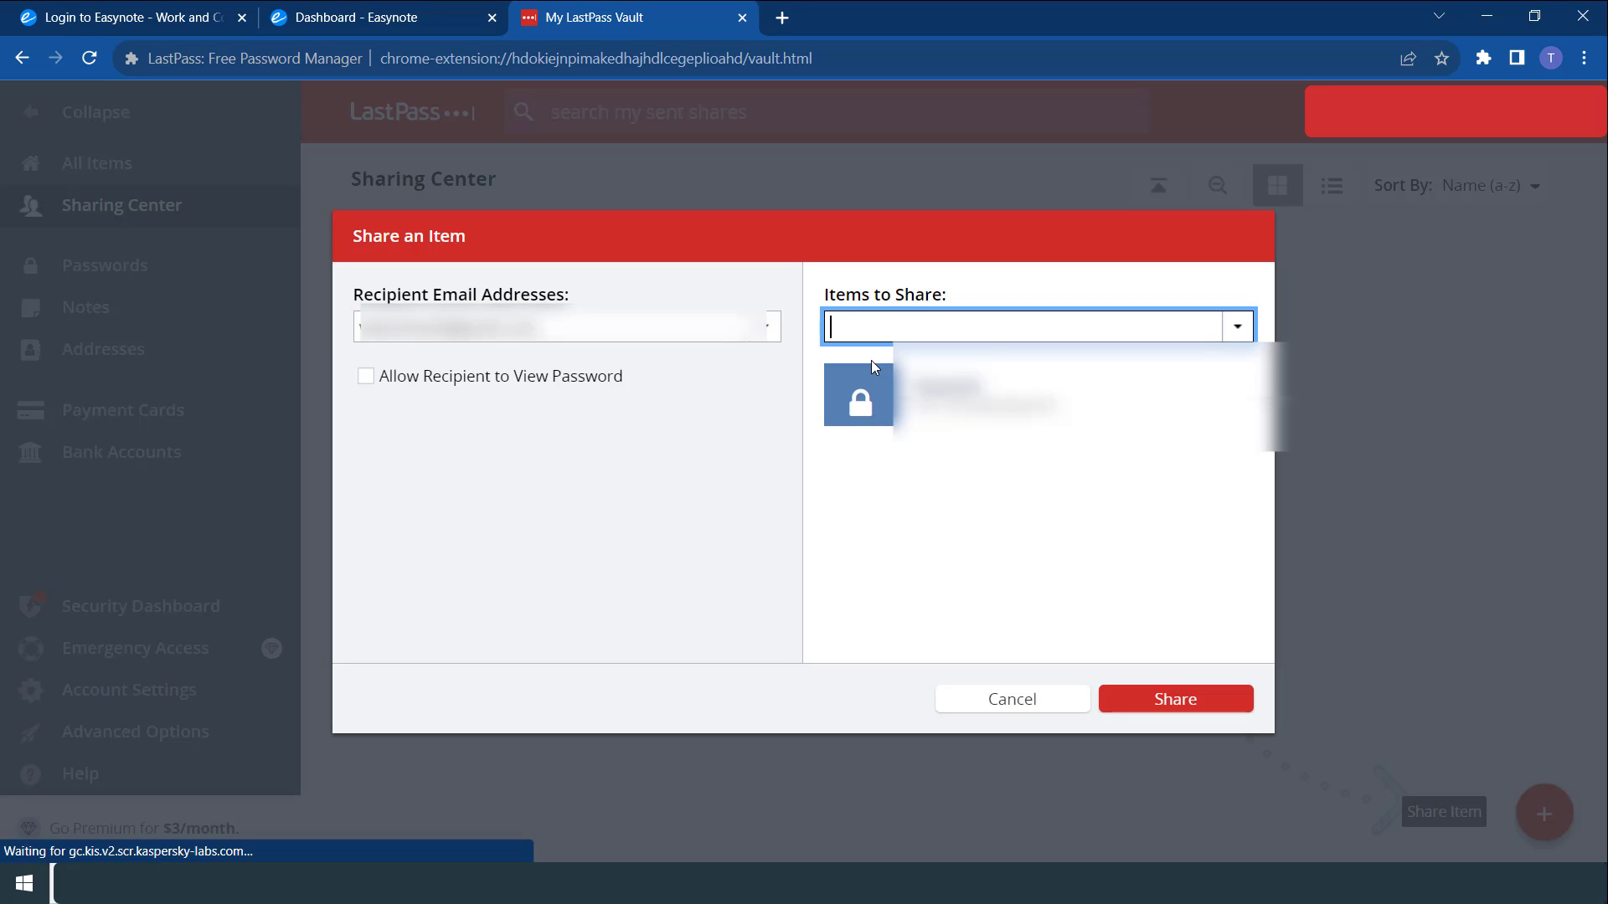
left_click(876, 380)
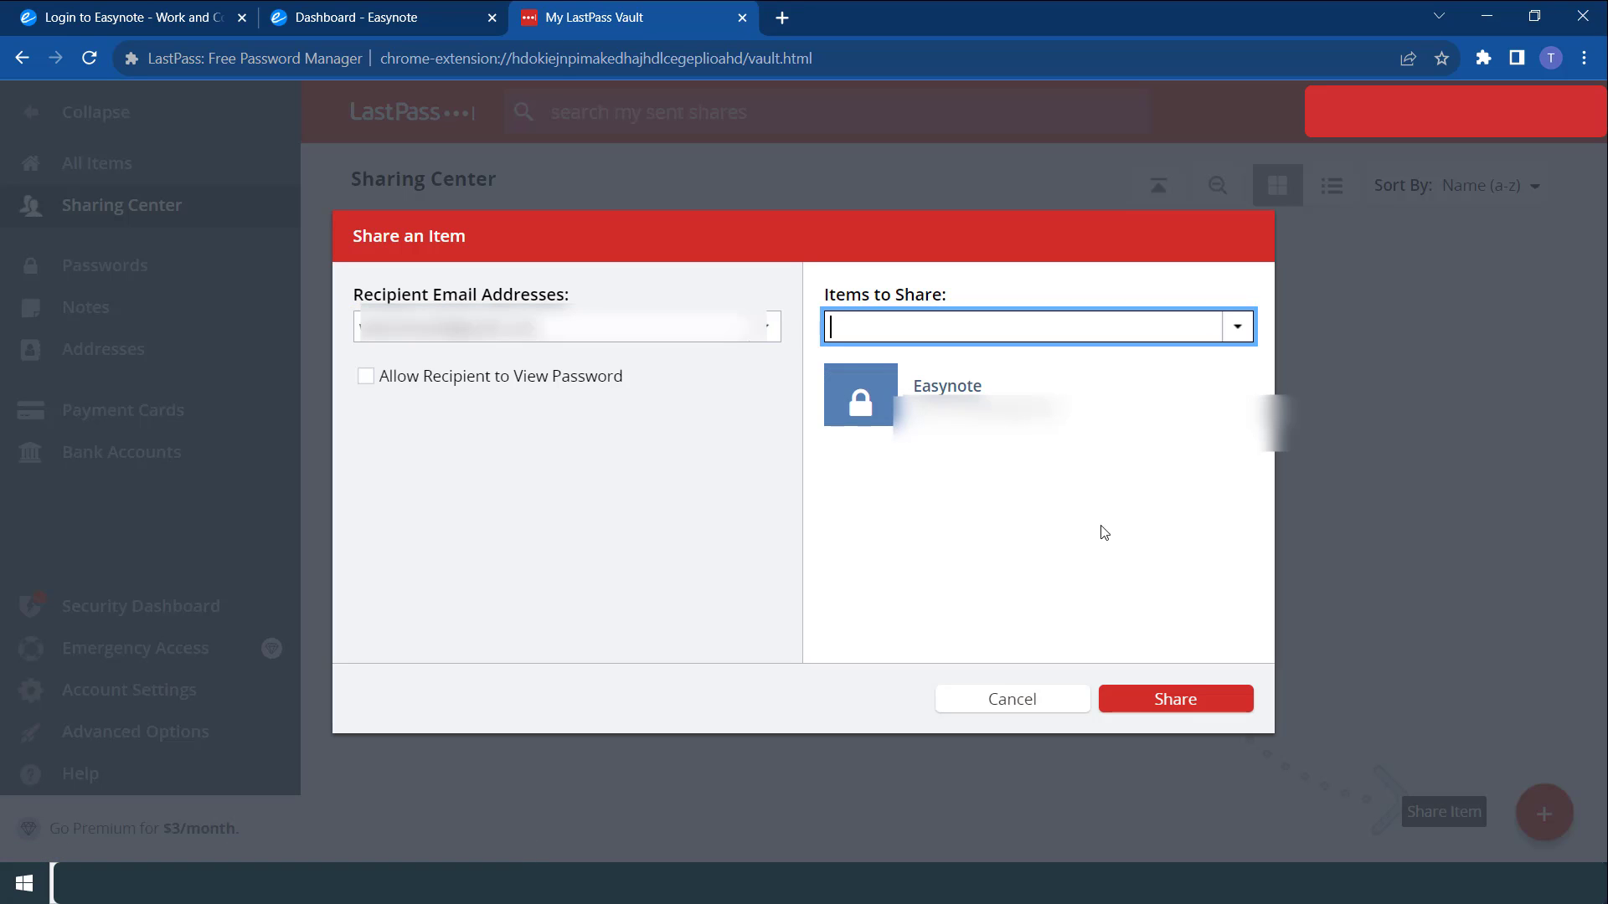
left_click(1162, 705)
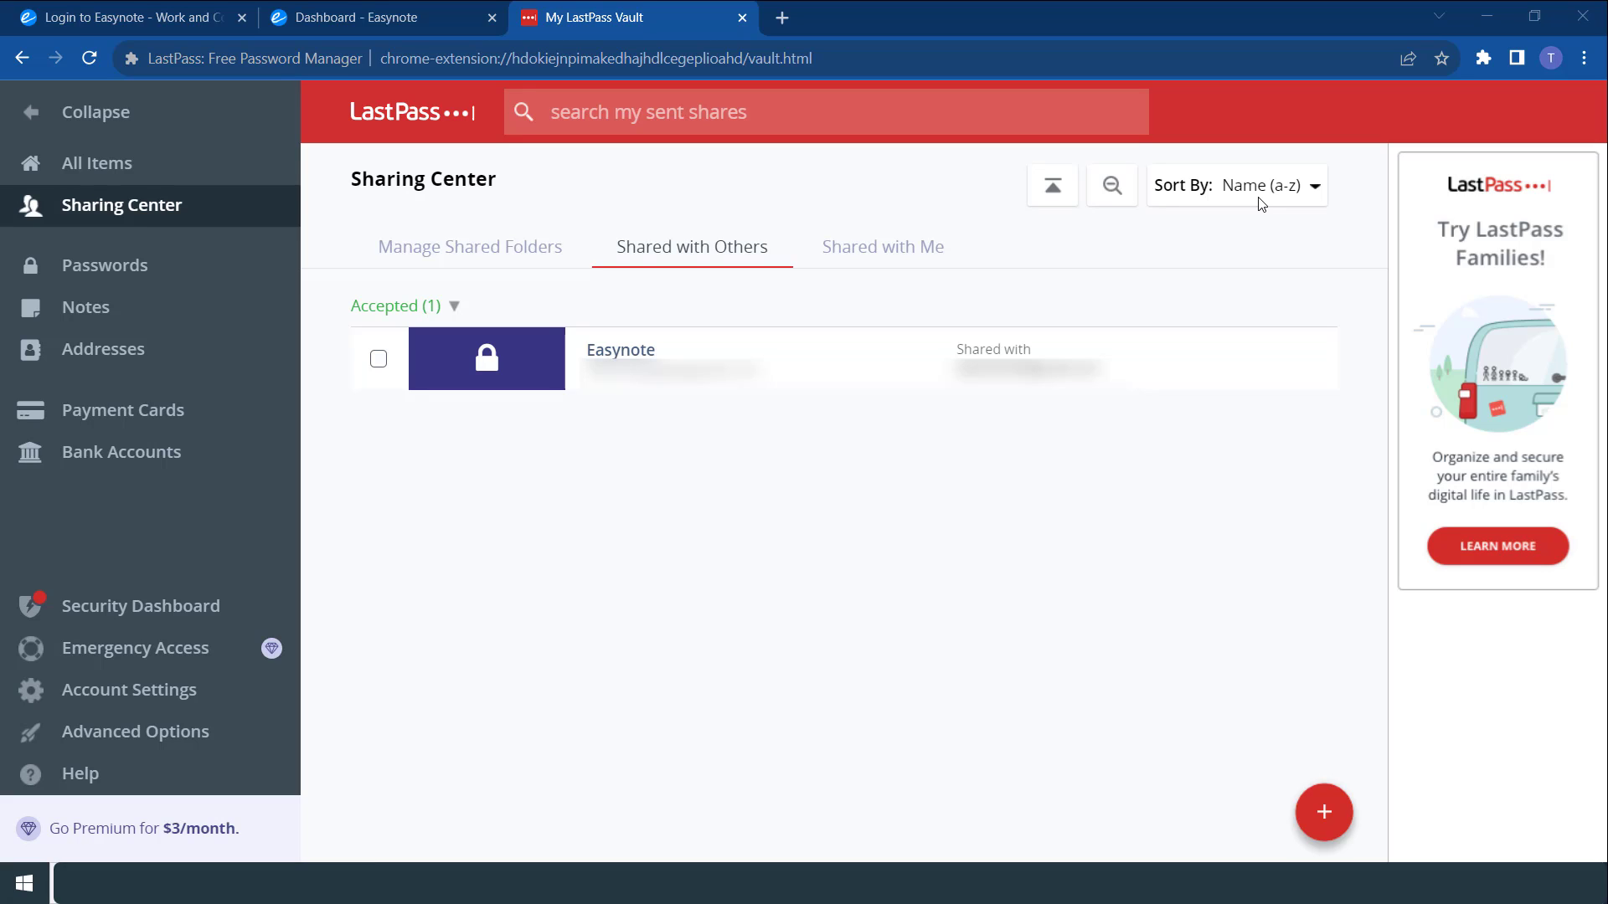
Step: Select the Easynote share and revoke the recipient's access, confirming with Yes
left_click(378, 359)
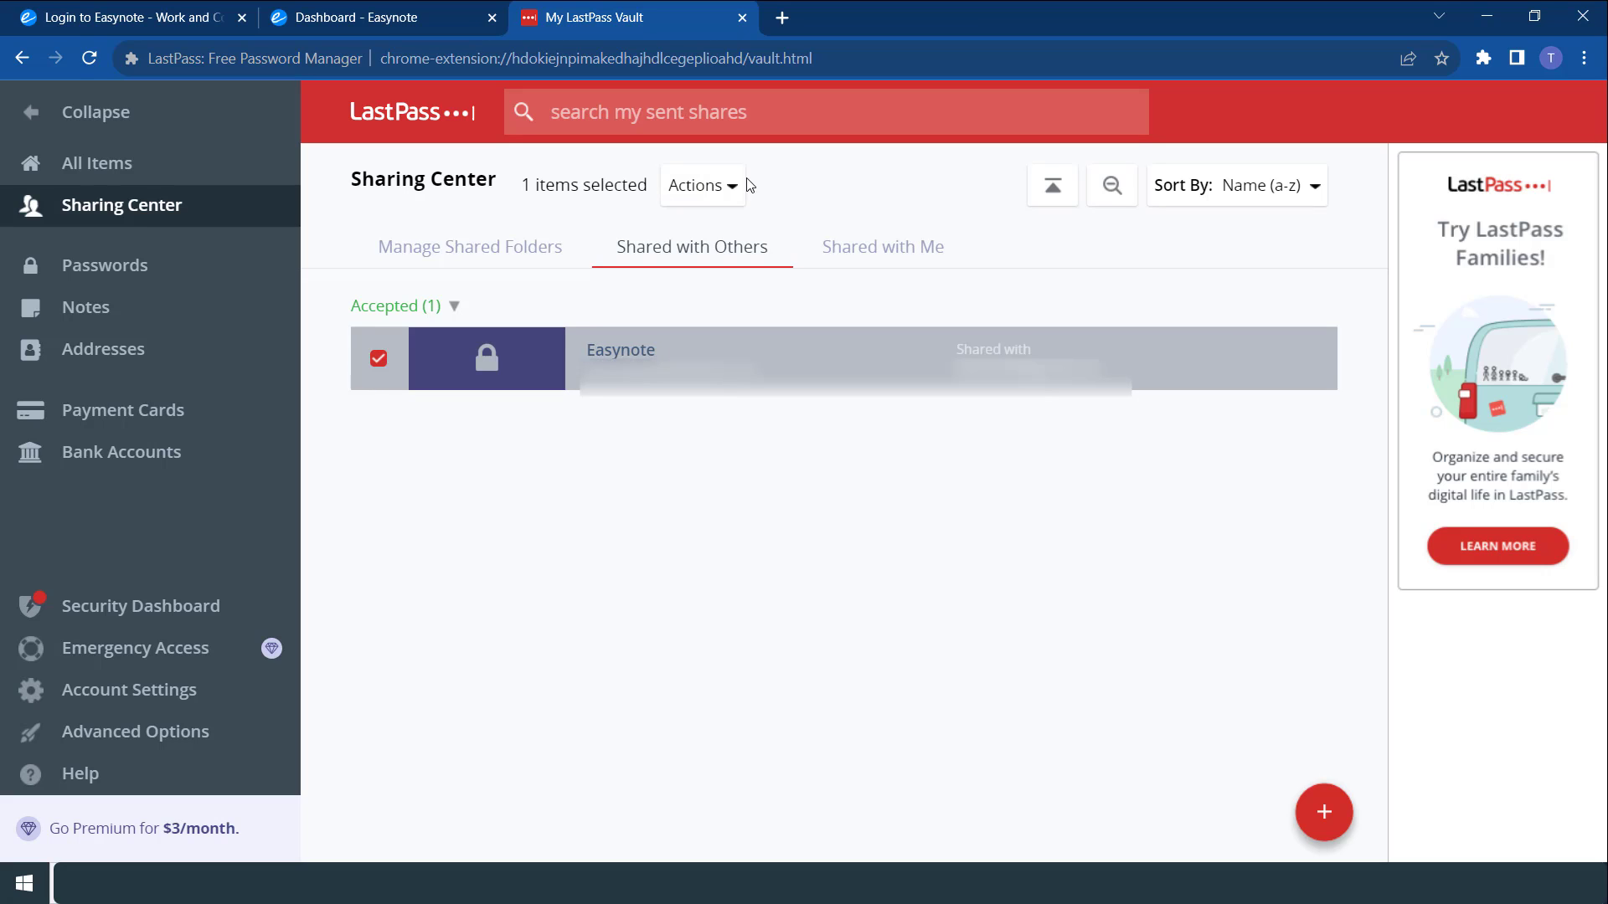
left_click(724, 191)
left_click(748, 288)
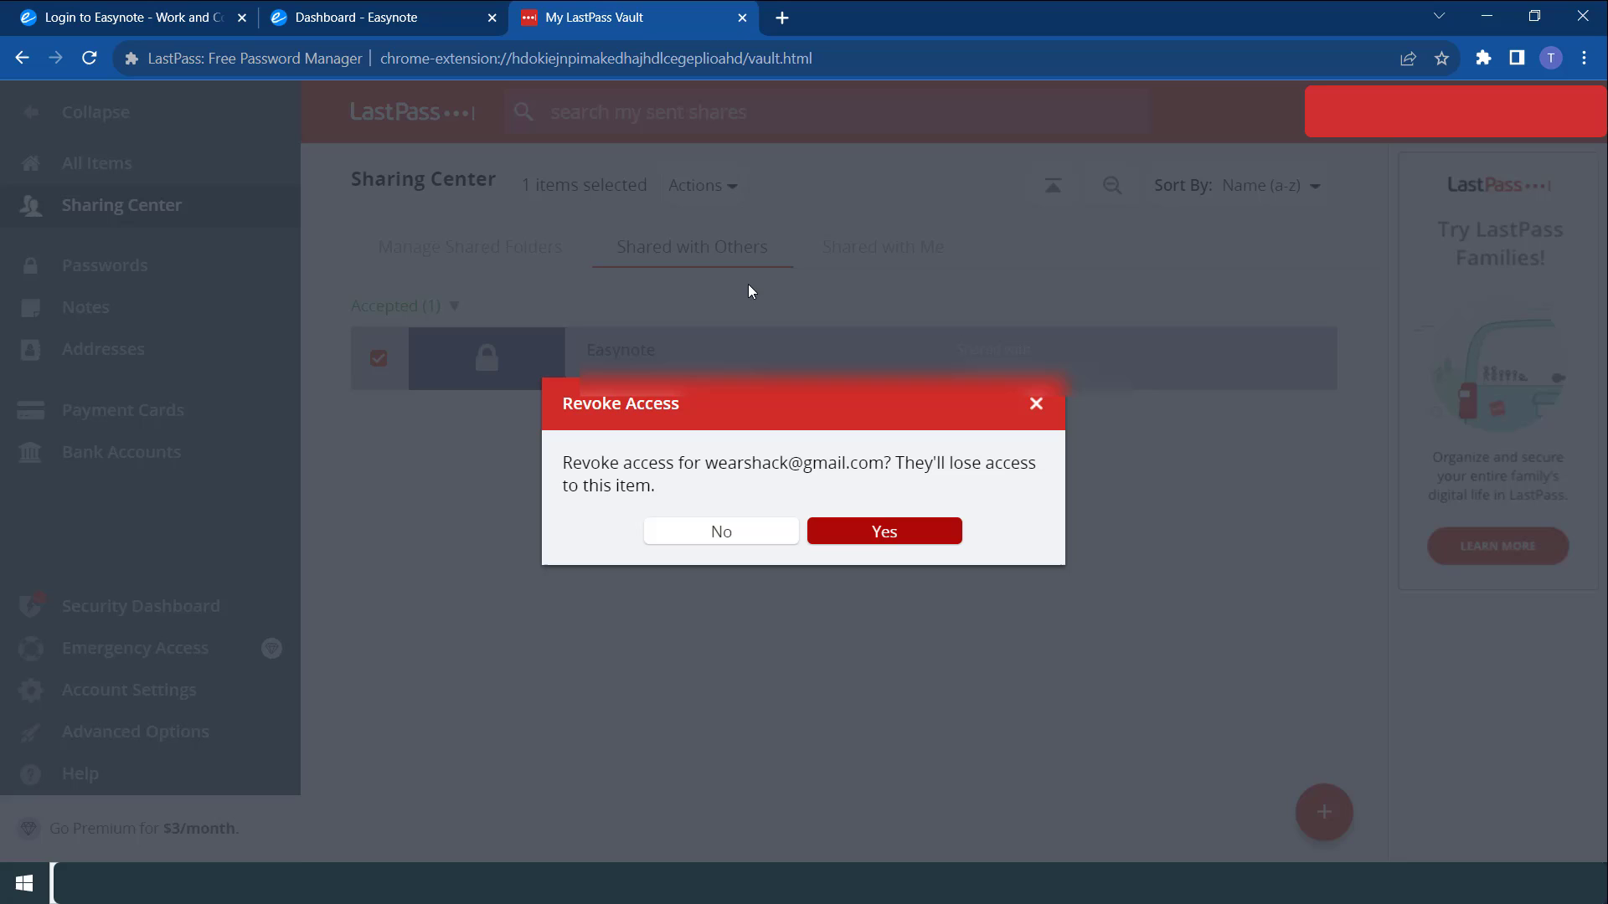
left_click(884, 532)
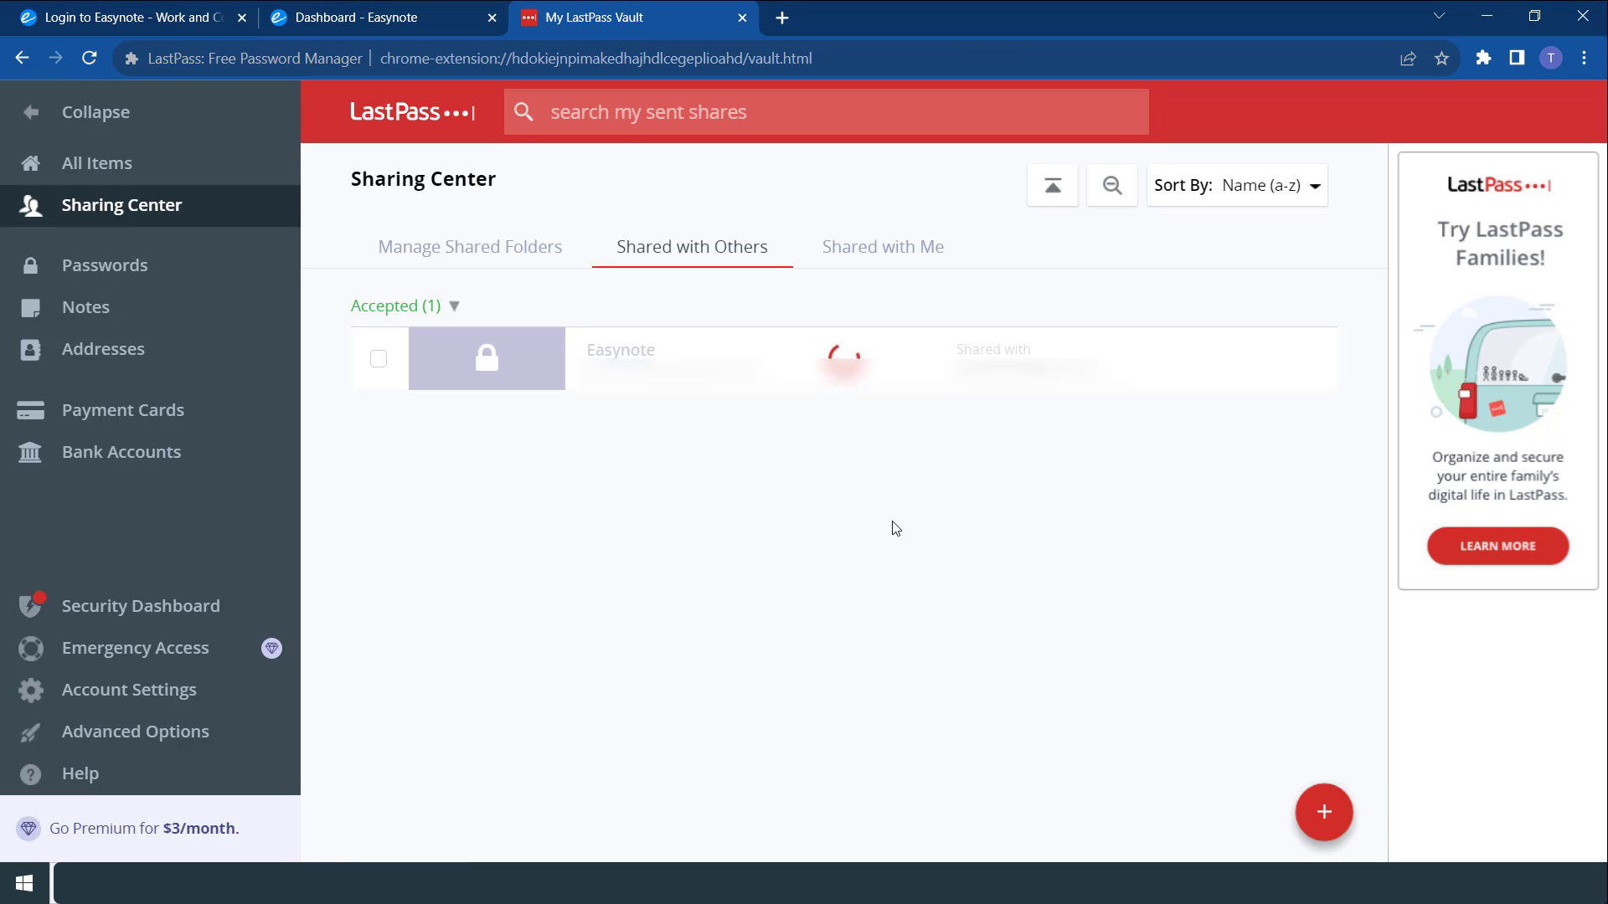